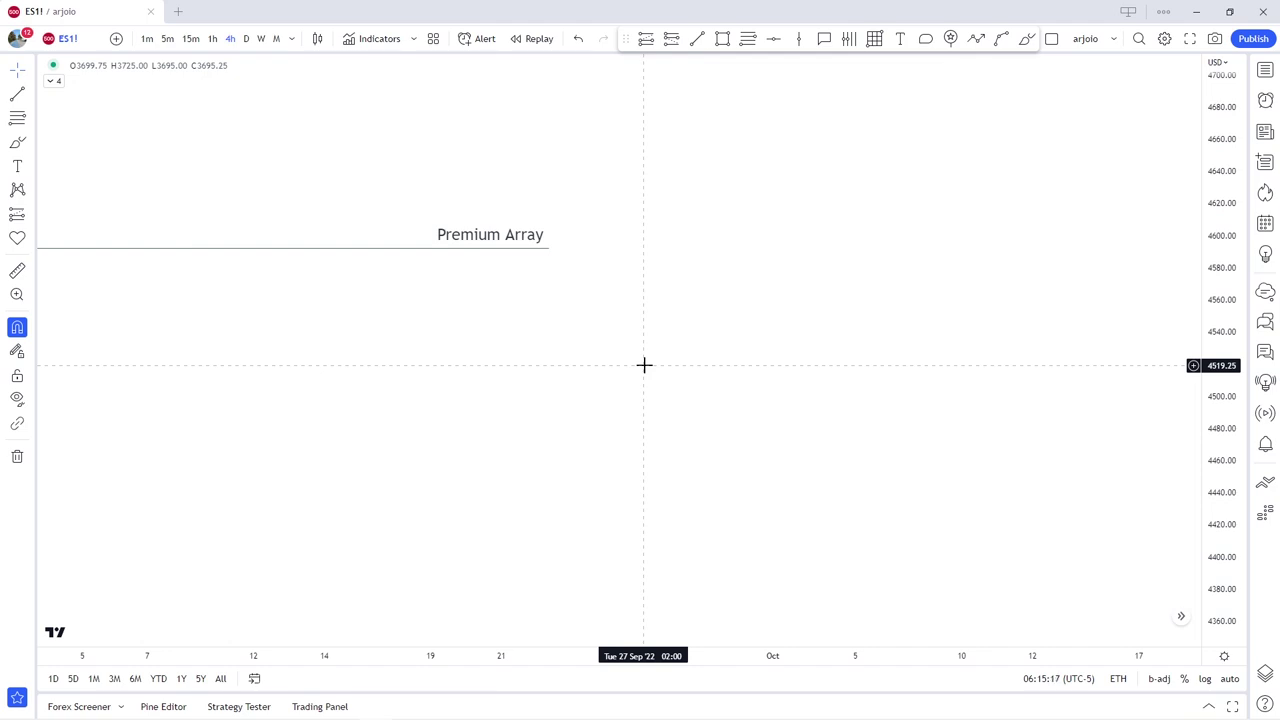
Step: Open the Bybit sign-up link from the YouTube video's description in a new tab
scroll(760, 462, "up", 1)
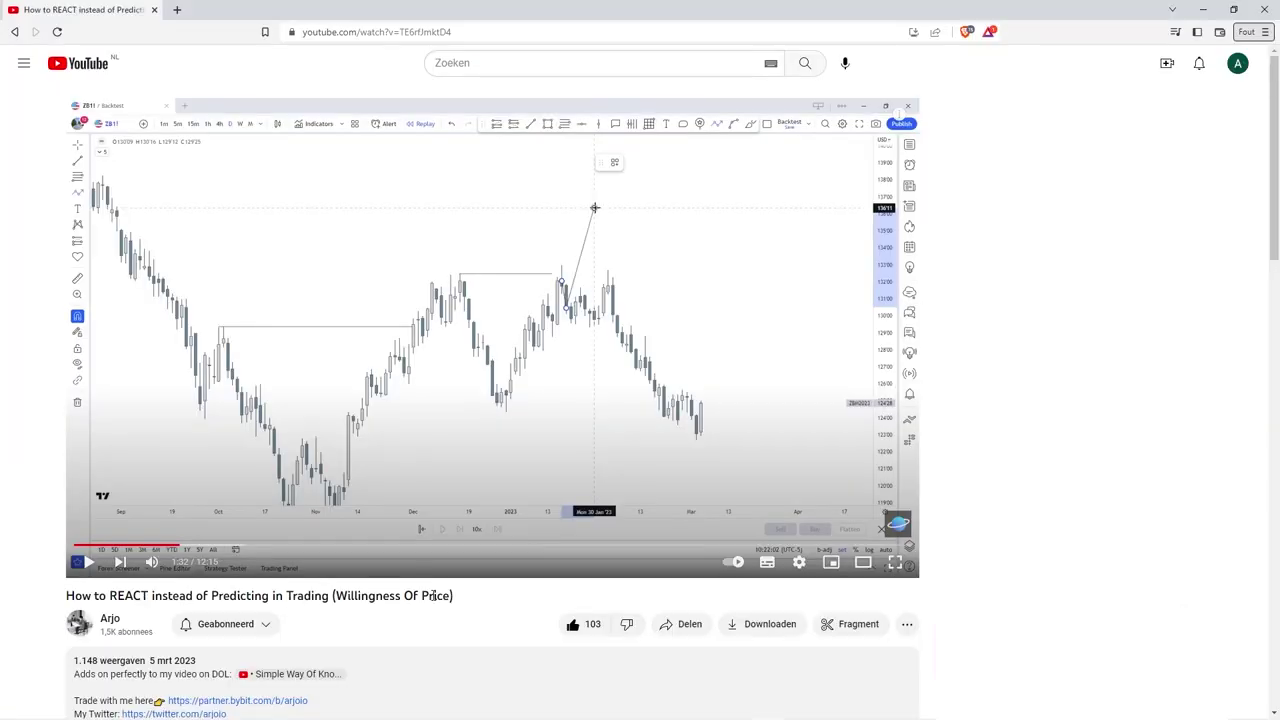
scroll(432, 596, "down", 2)
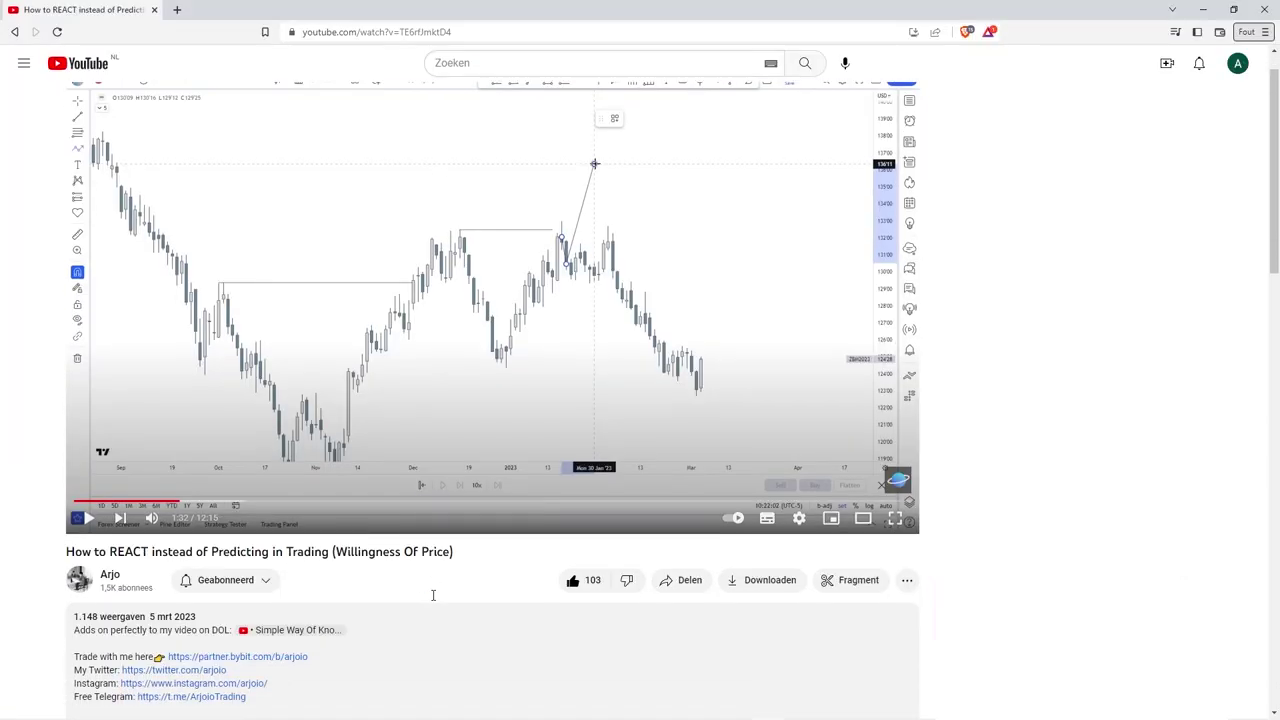
left_click(76, 567)
left_click_drag(101, 567, 312, 567)
left_click(312, 567)
left_click(272, 569)
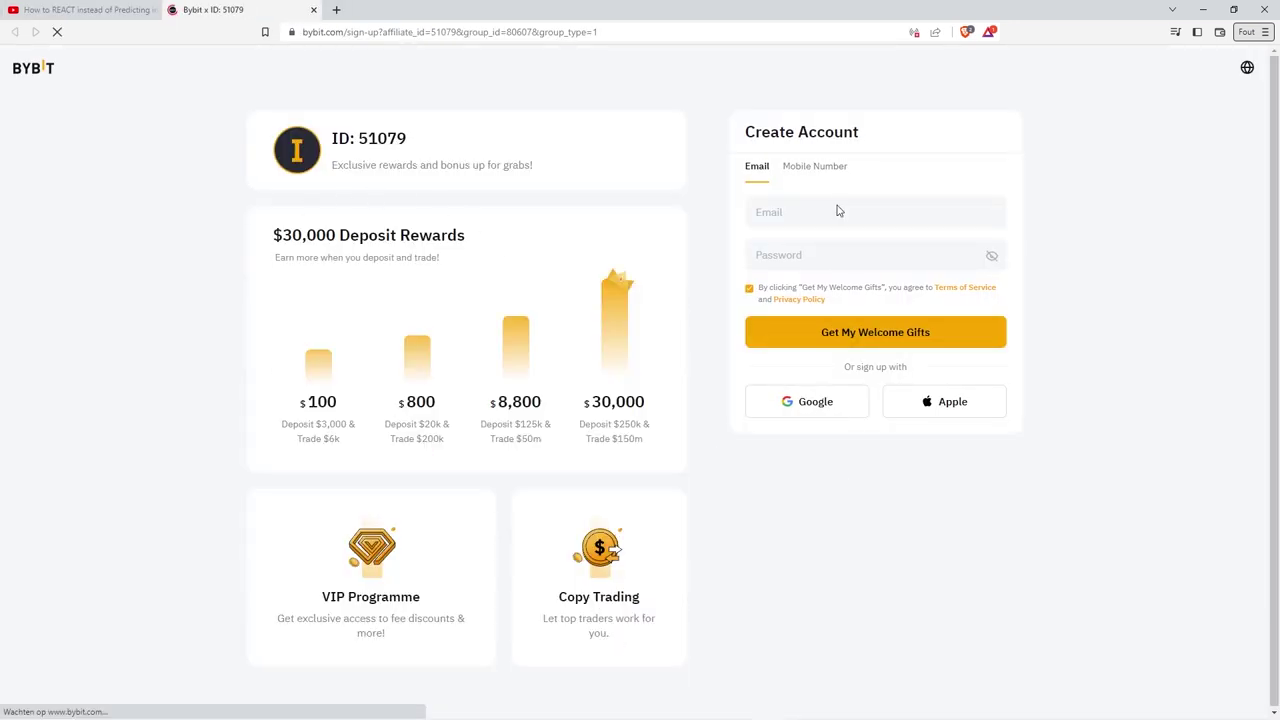
Step: Enter the account e-mail using the gmail suggestion, then paste the password into Bybit's Create Account form
type("ar")
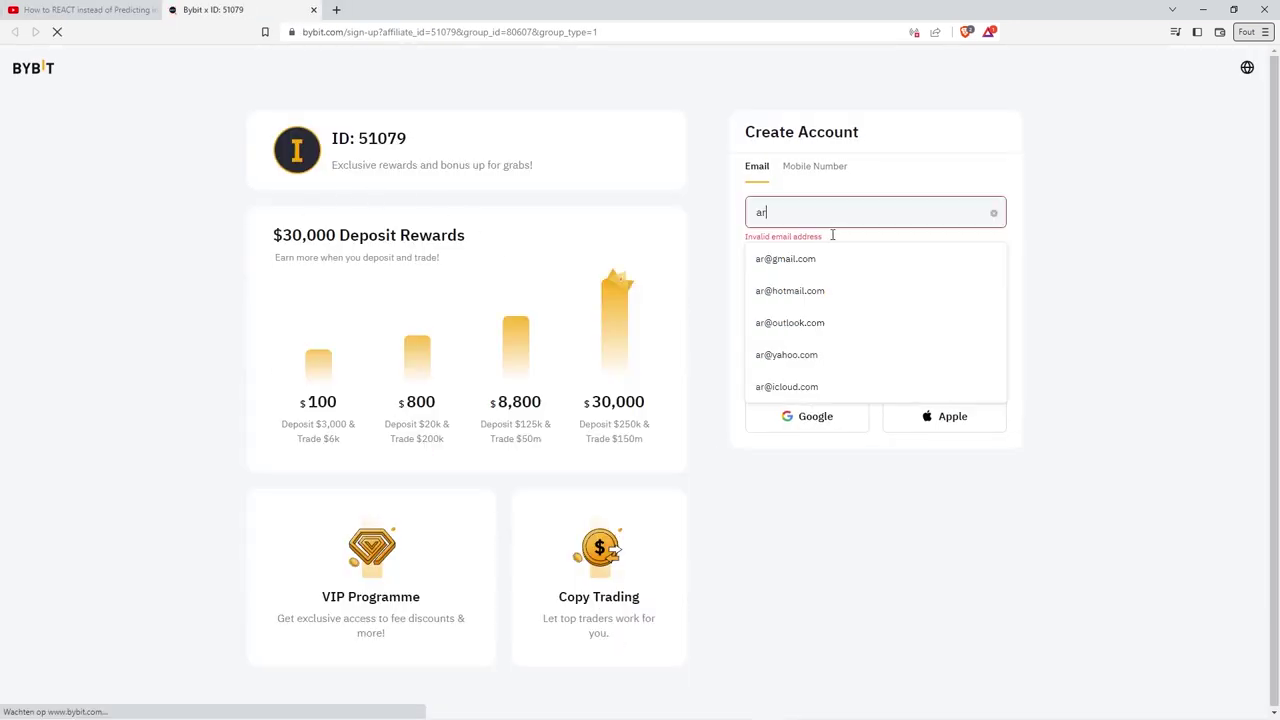
type("jo")
left_click(820, 261)
left_click(819, 255)
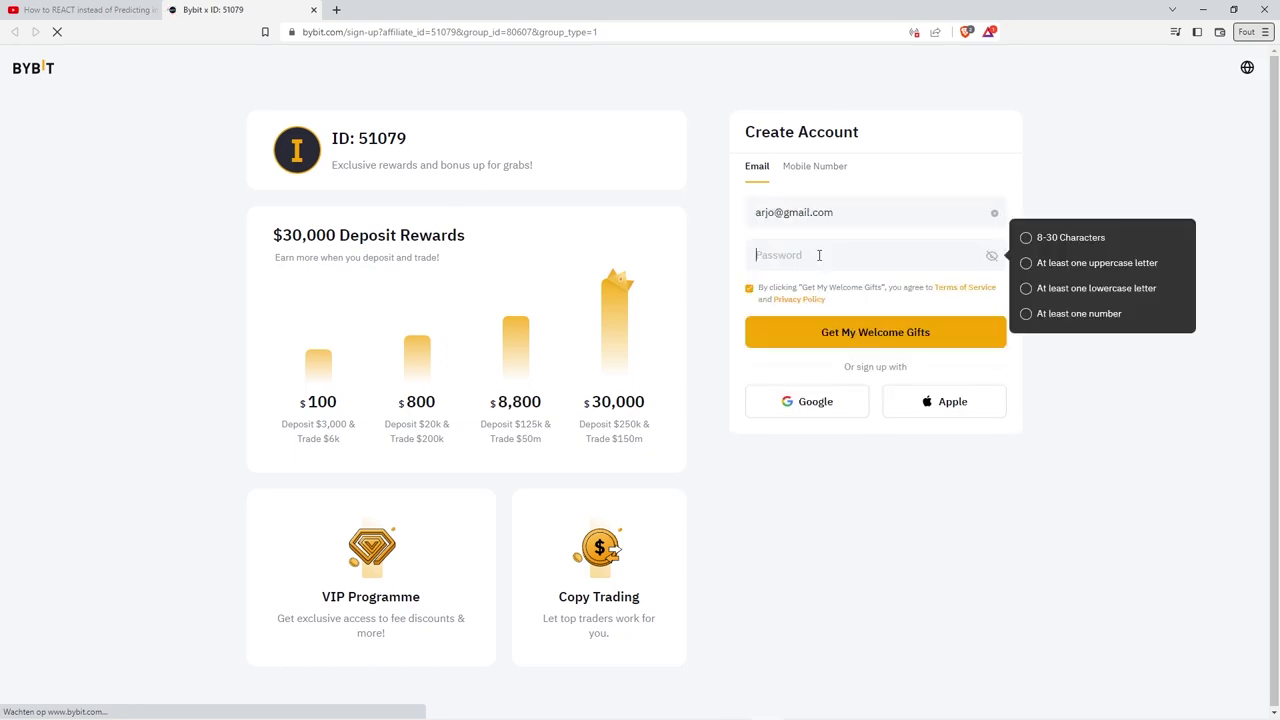
key("ctrl+v")
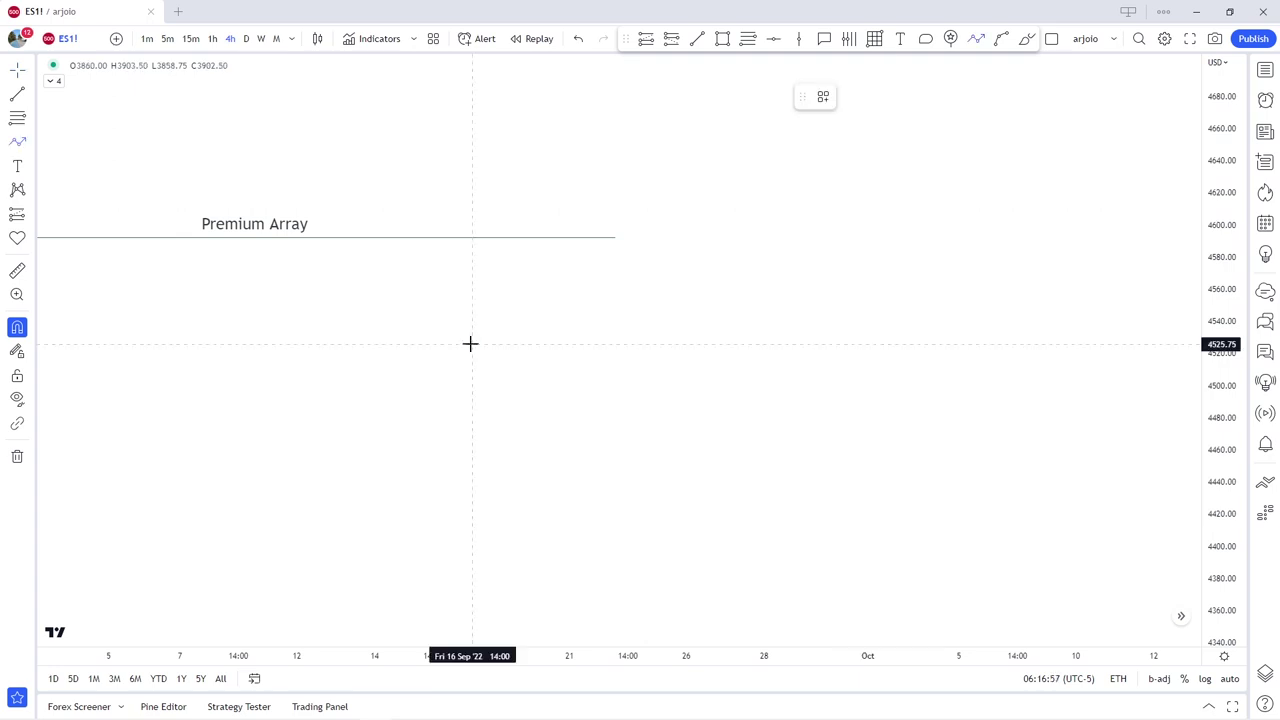
Step: Draw a zigzag path peaking at the Premium Array line and ending at a low near 4415
left_click(471, 344)
left_click(523, 272)
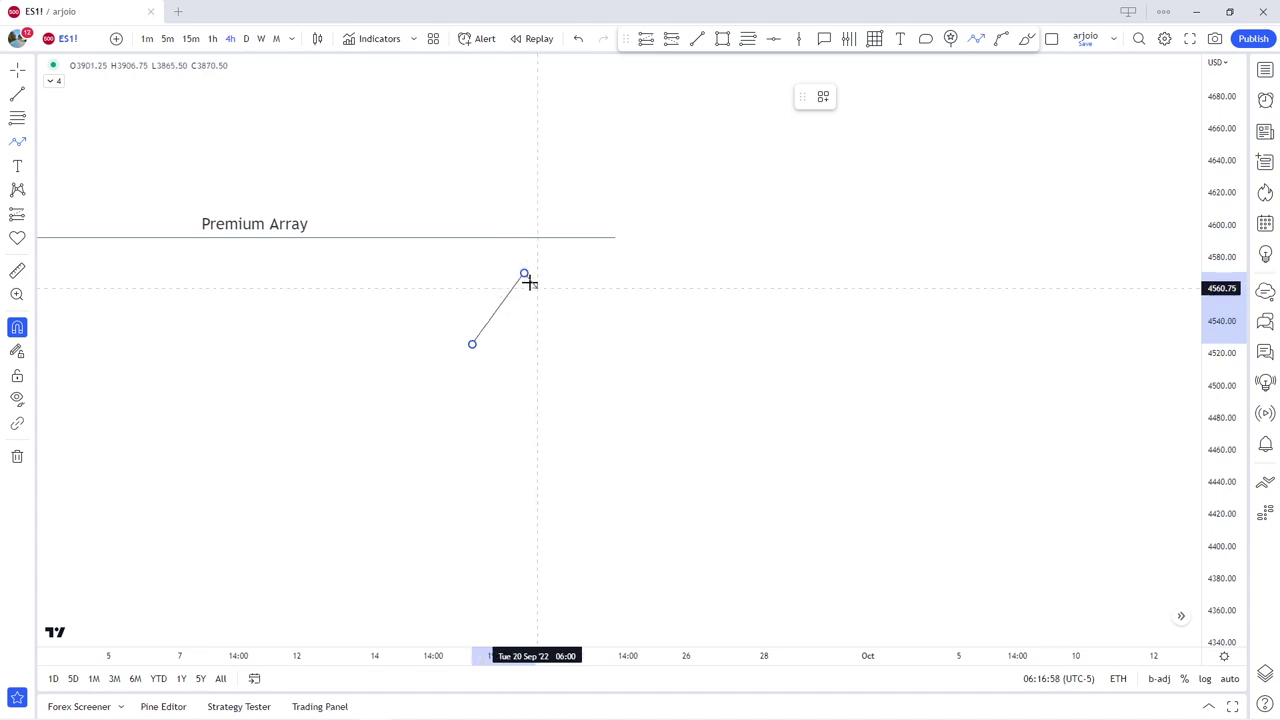
left_click(556, 331)
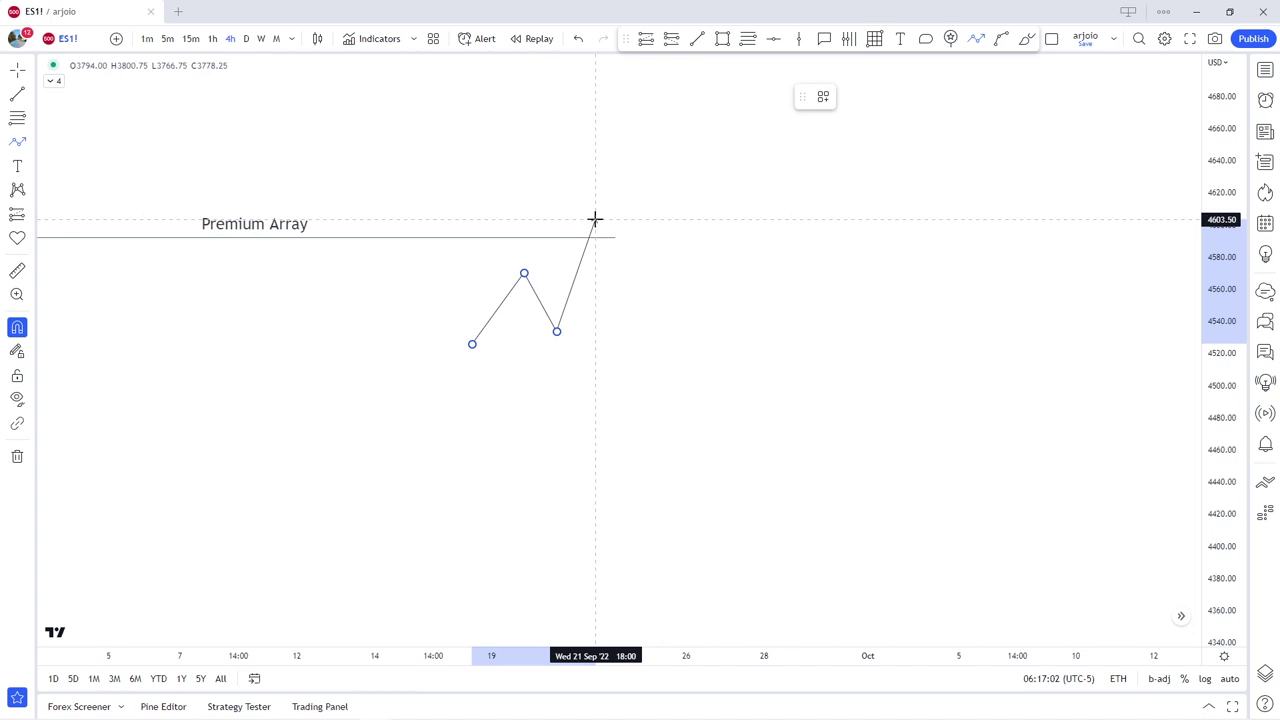
left_click(595, 219)
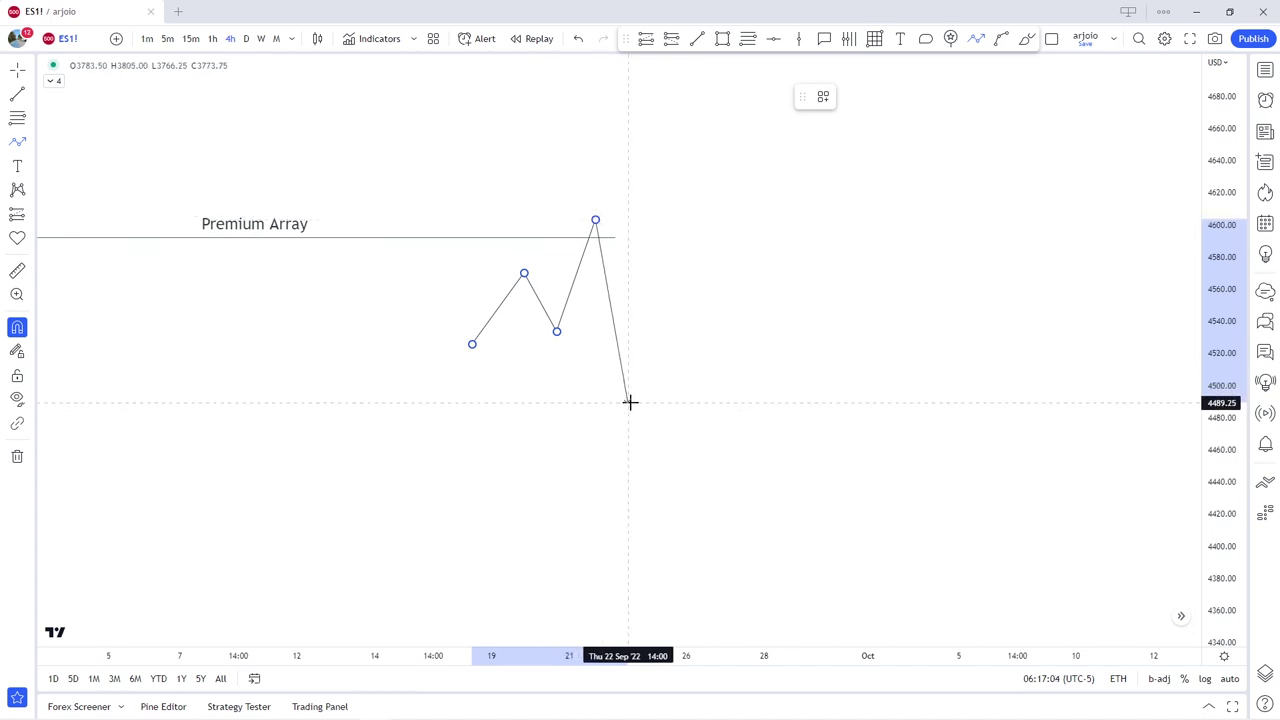
left_click(634, 406)
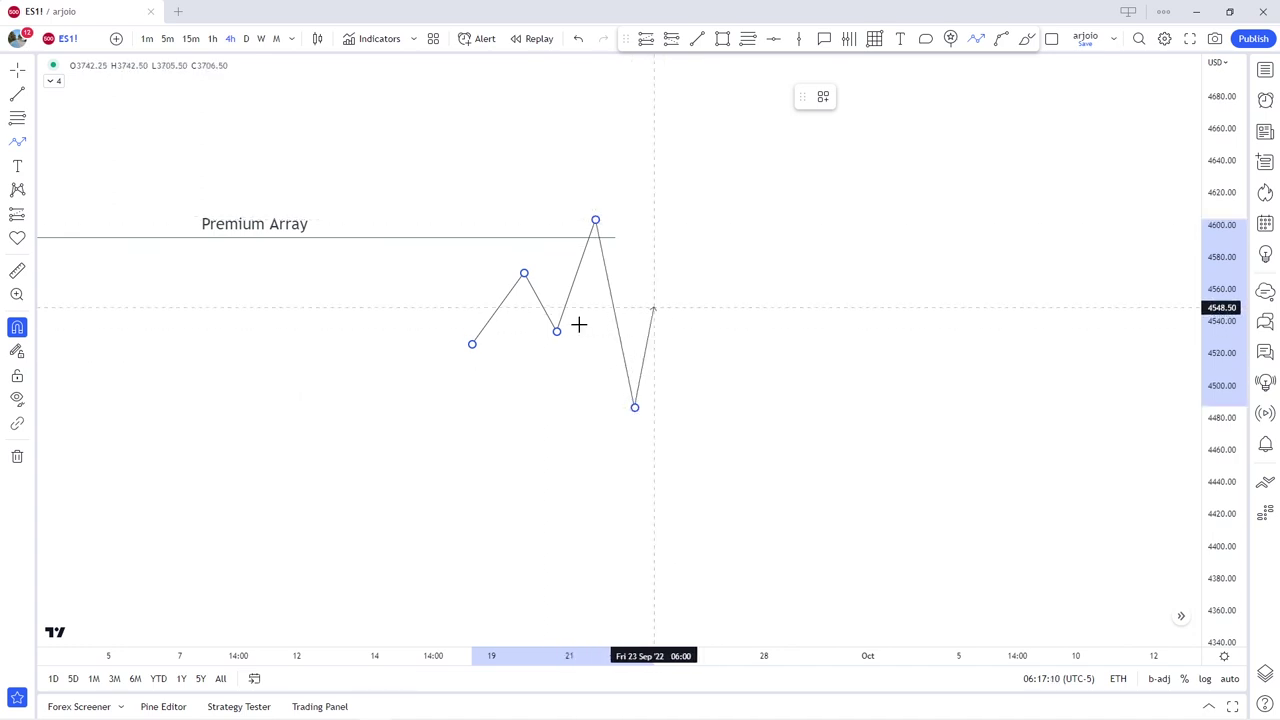
left_click(680, 307)
double_click(732, 522)
left_click(789, 489)
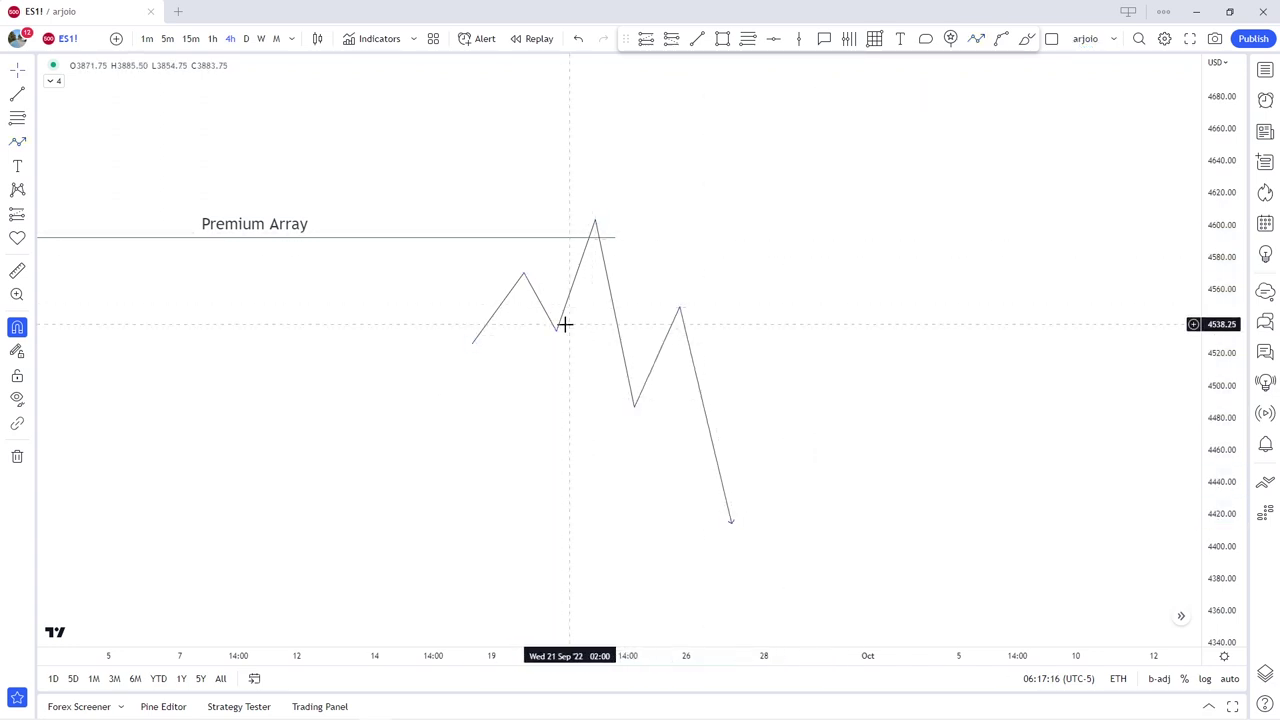
left_click(560, 333)
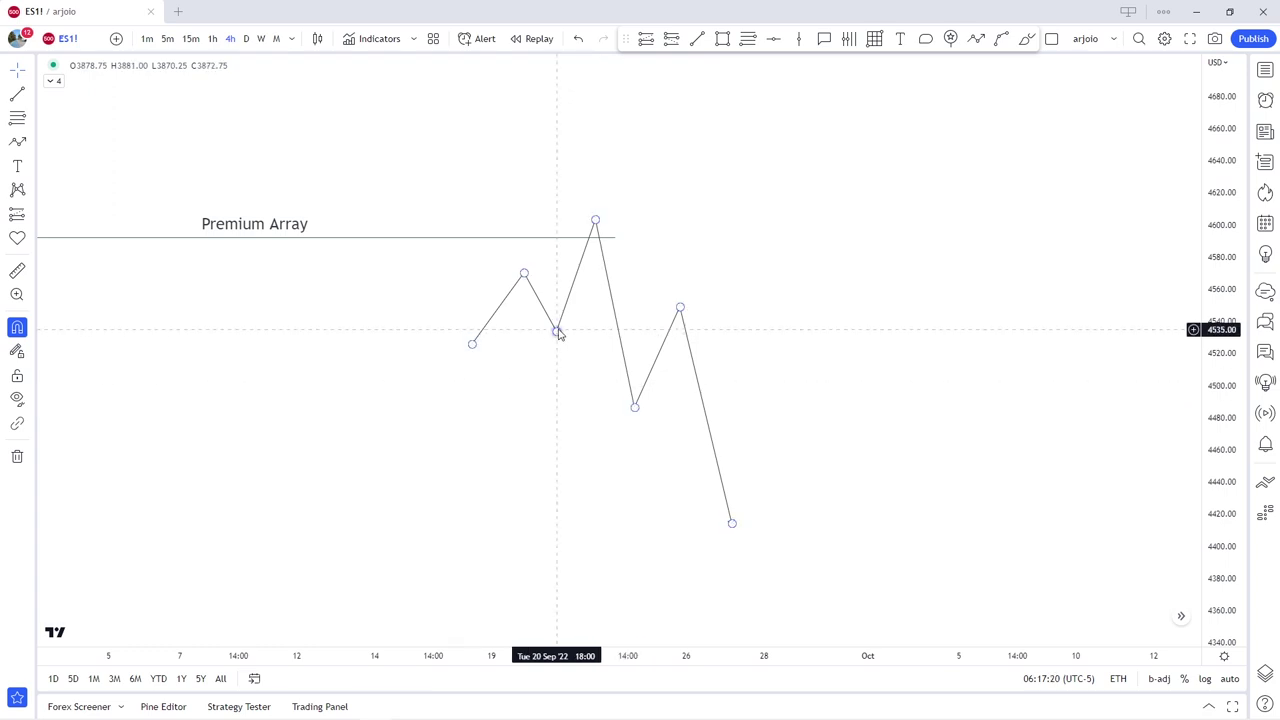
key("Escape")
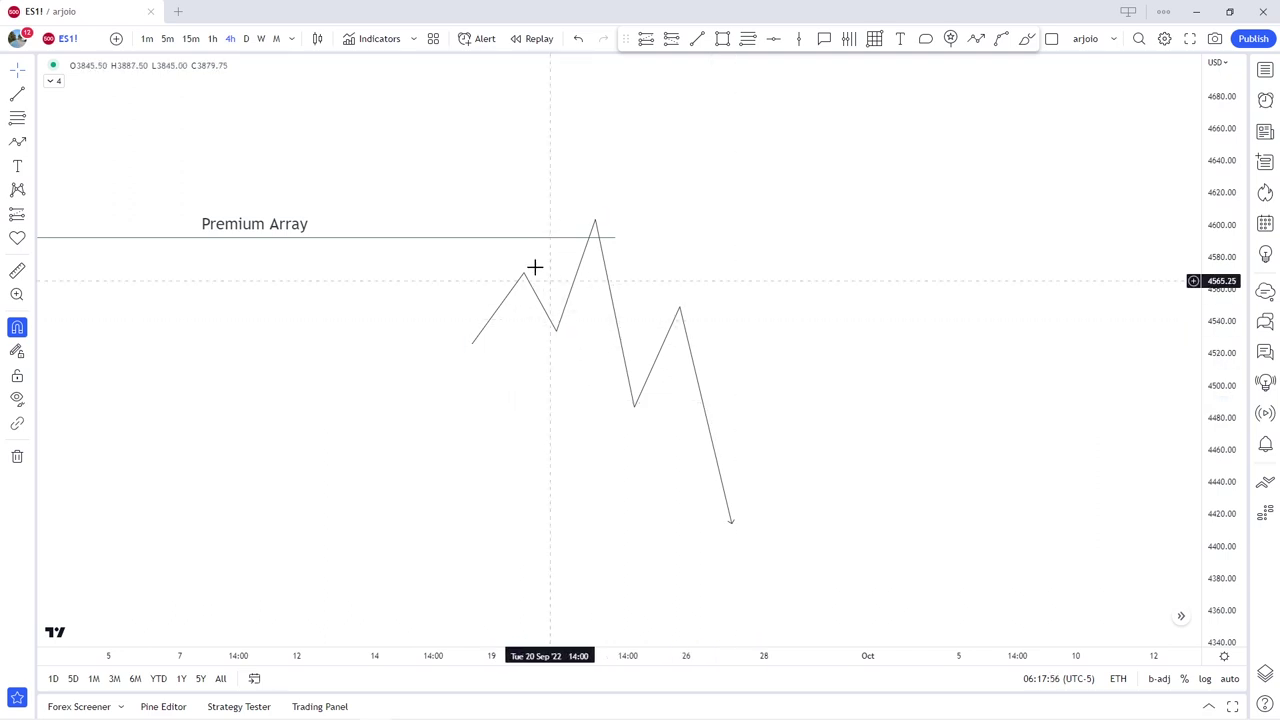
Step: Draw a short horizontal level line from the zigzag's second low
left_click(556, 331)
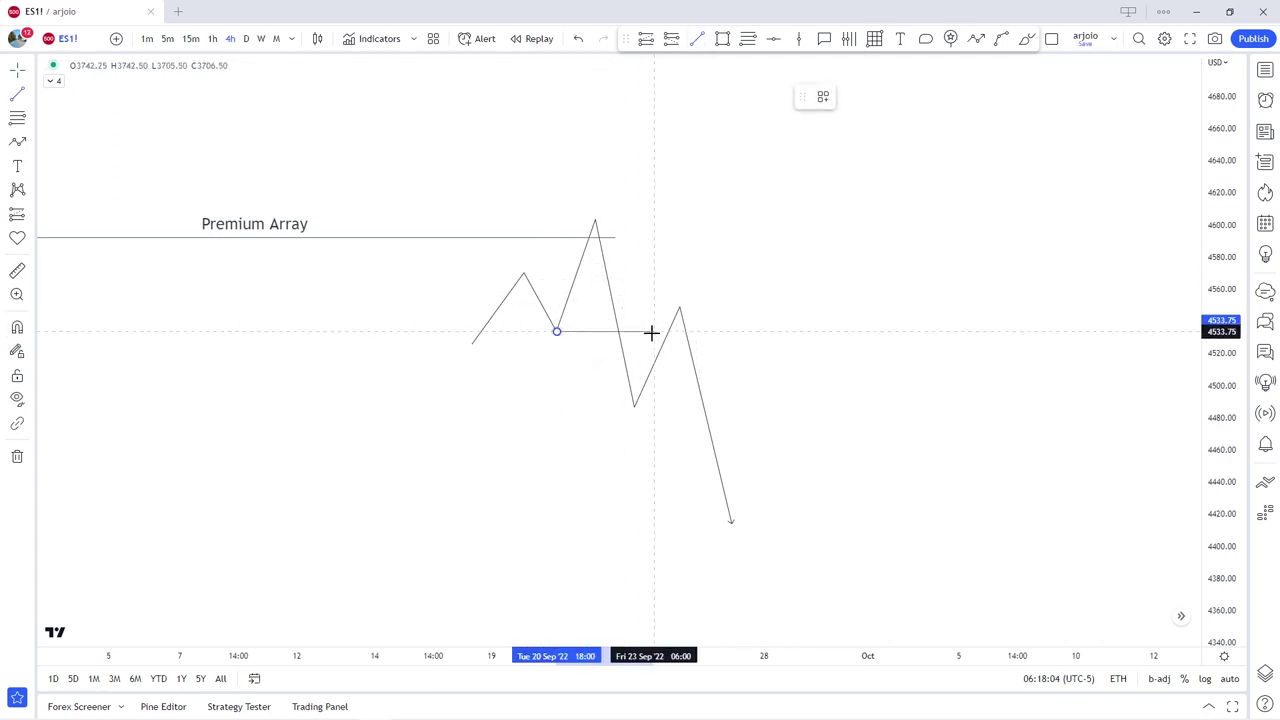
left_click(651, 331)
left_click(648, 354)
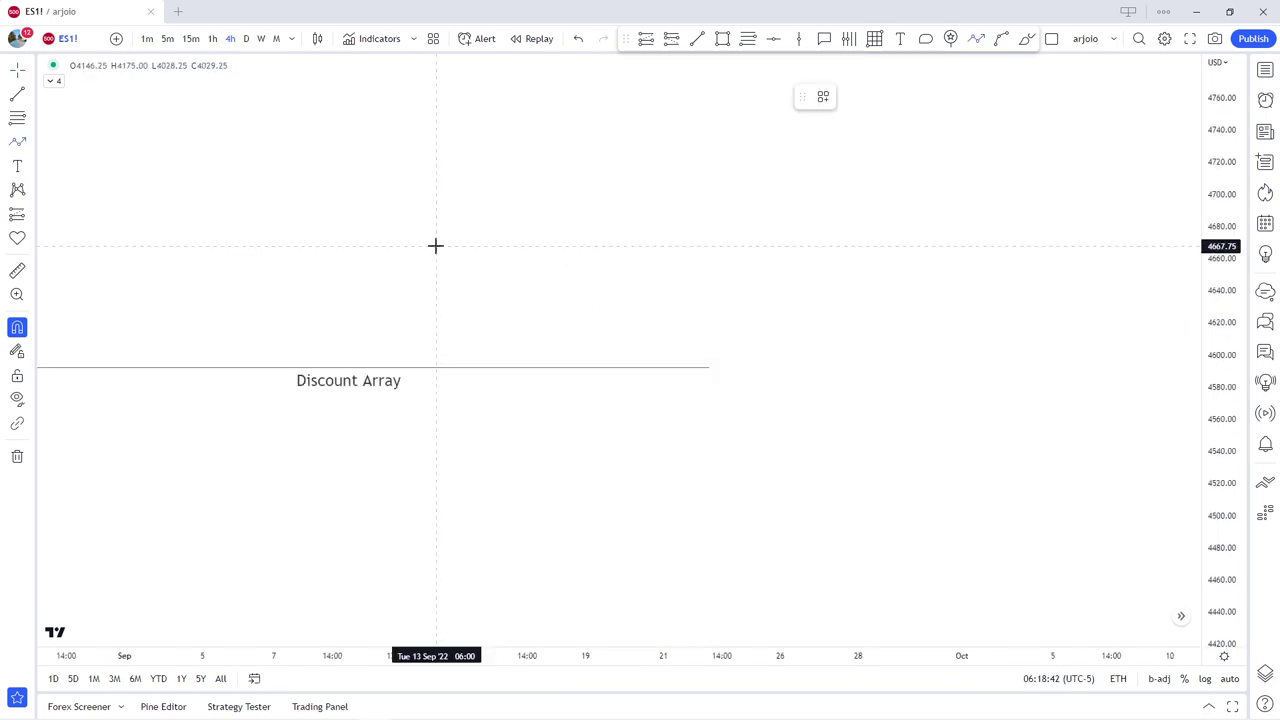
Step: Draw a six-point zigzag dipping below the Discount Array line and ending in an arrowhead
left_click(435, 245)
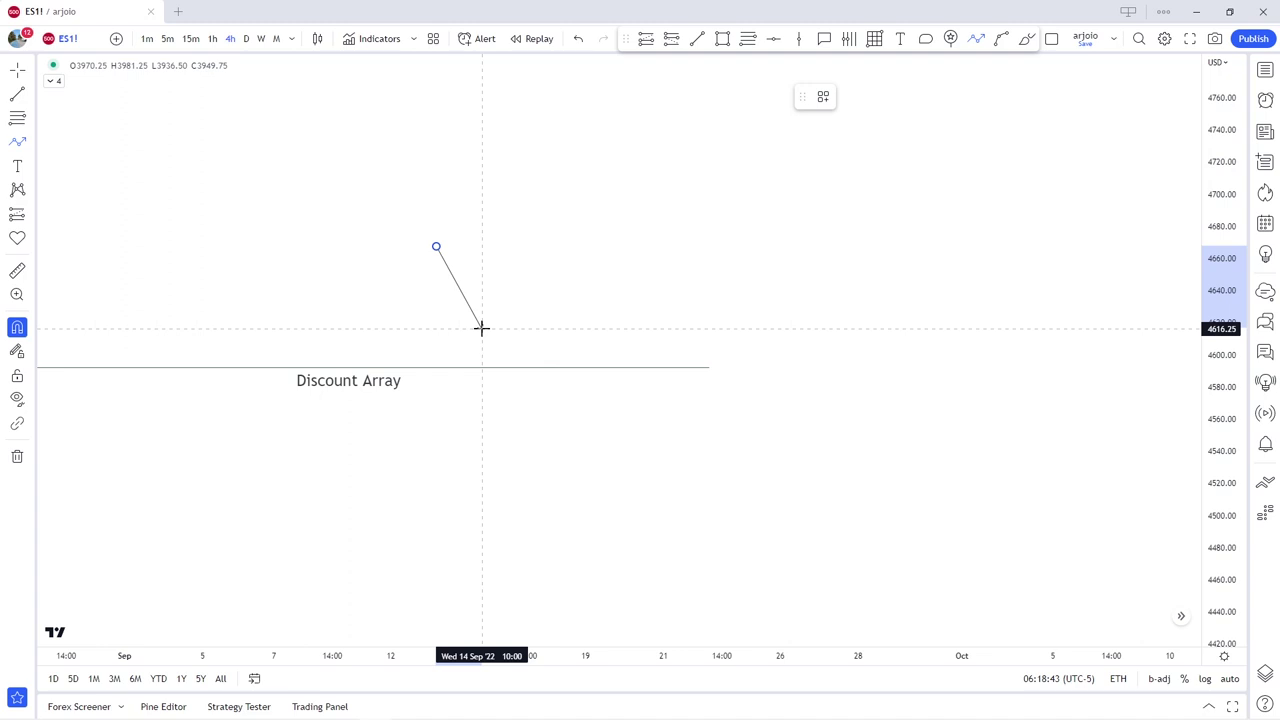
left_click(481, 328)
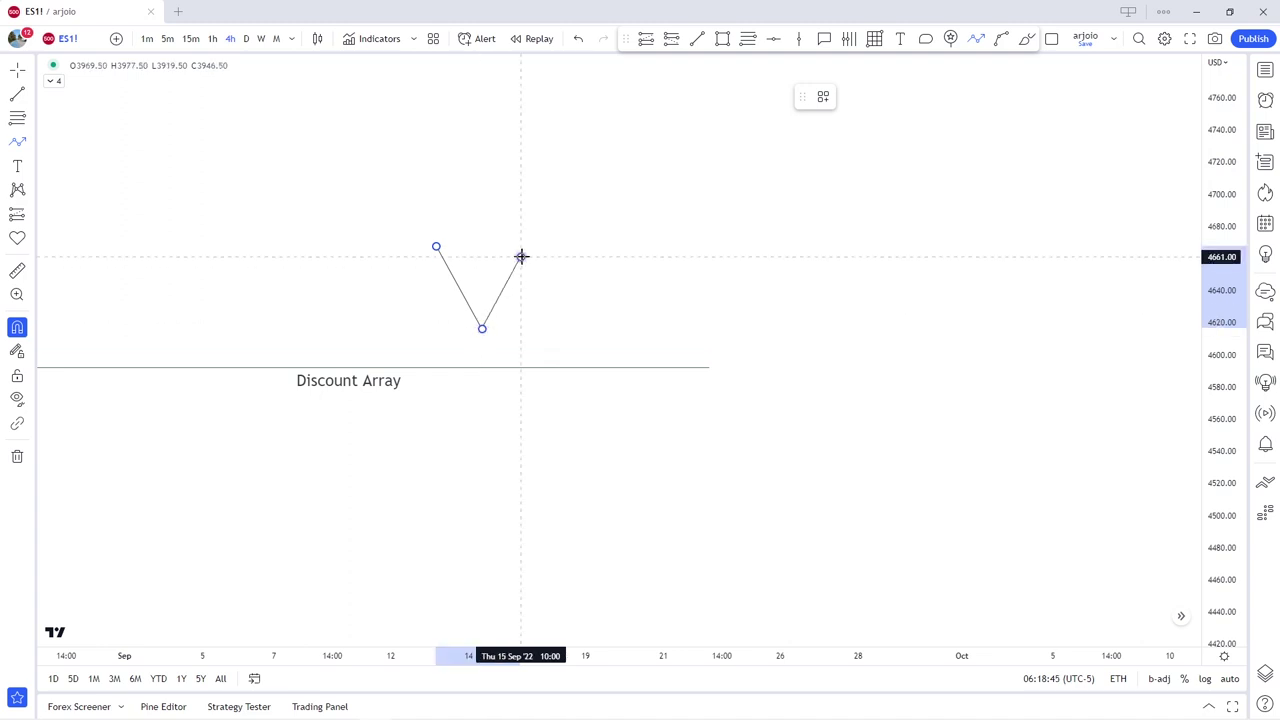
left_click(521, 256)
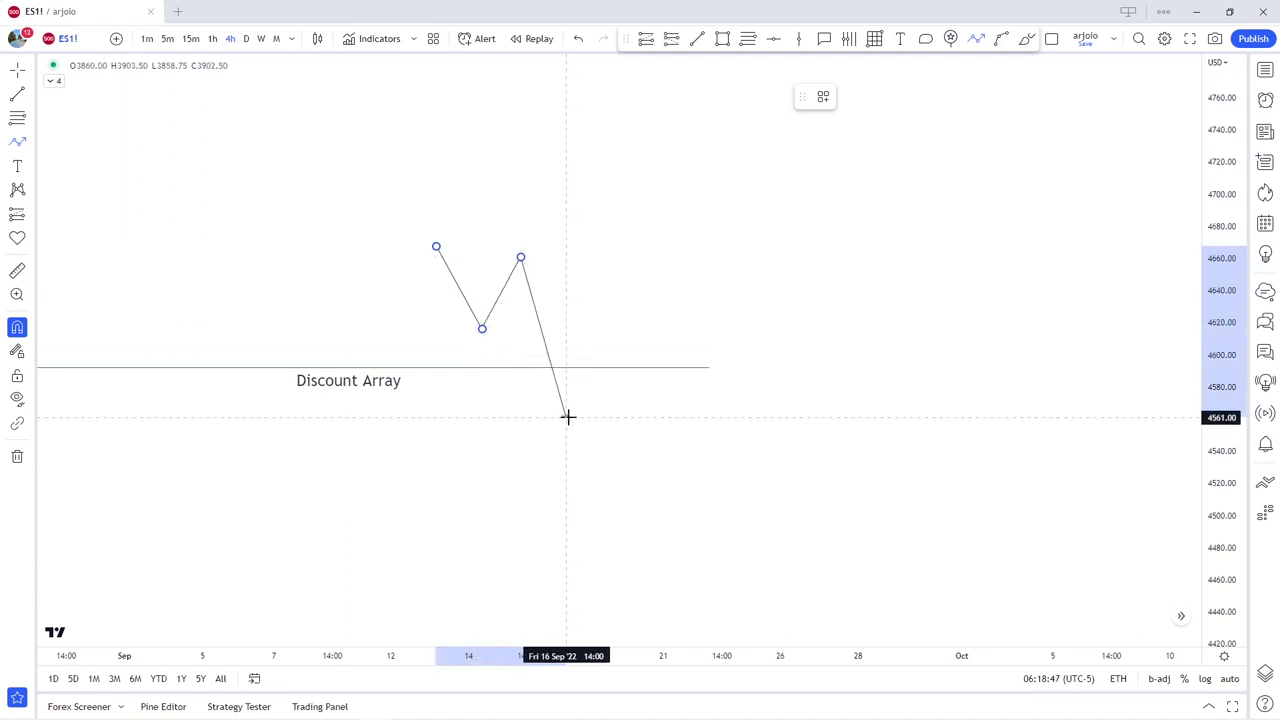
left_click(567, 416)
left_click(618, 221)
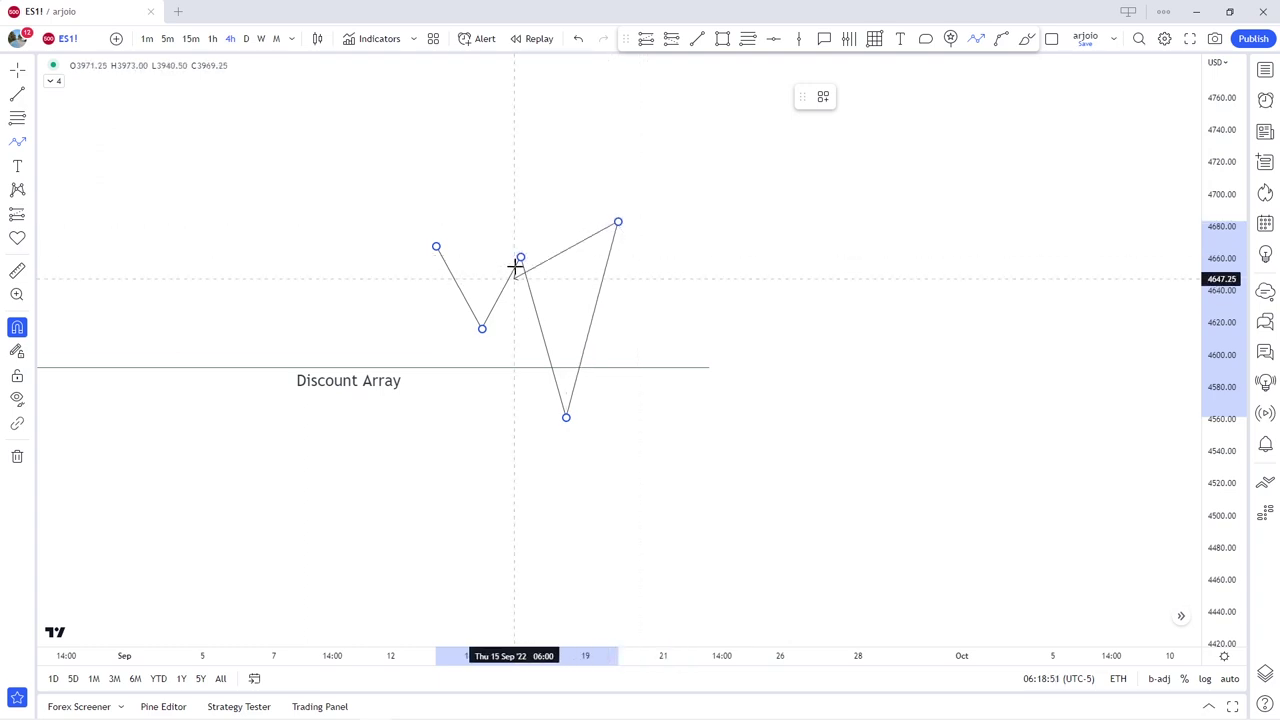
left_click(658, 300)
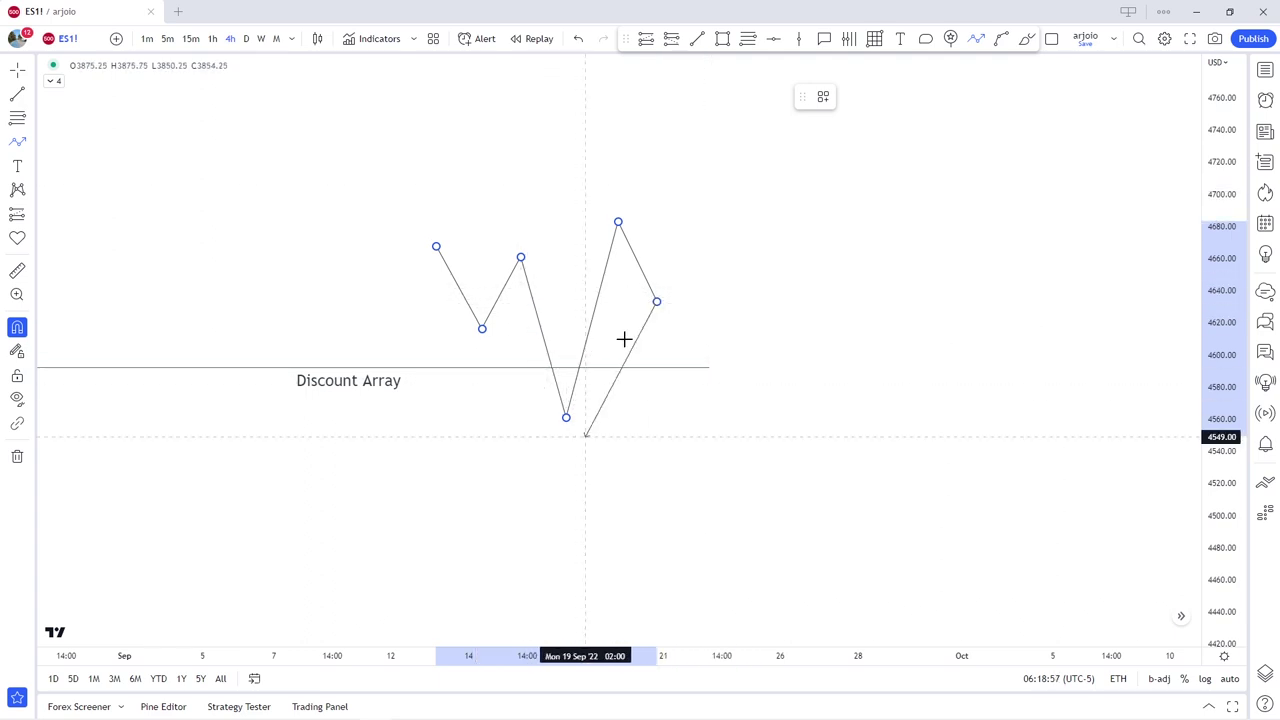
double_click(720, 126)
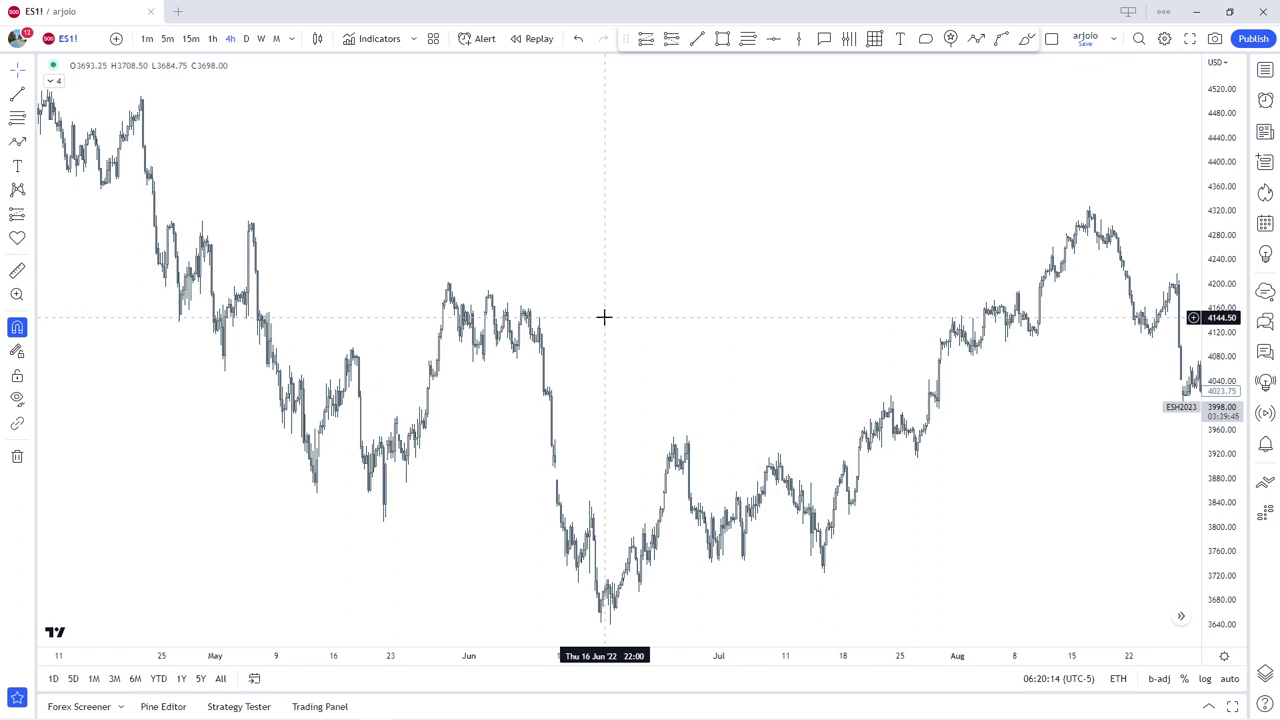
Step: Draw a level at 4311.75 from the late-April high to the mid-August peak, then zoom into mid-August
left_click(697, 40)
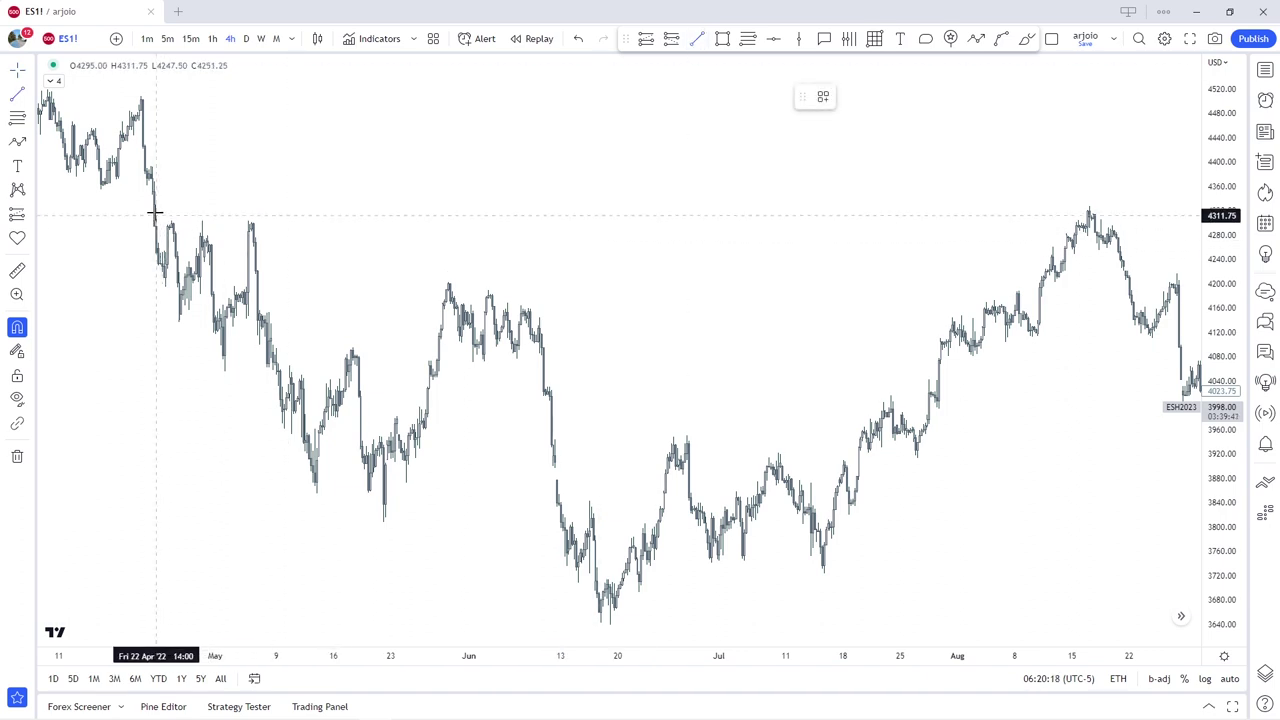
left_click(1063, 231)
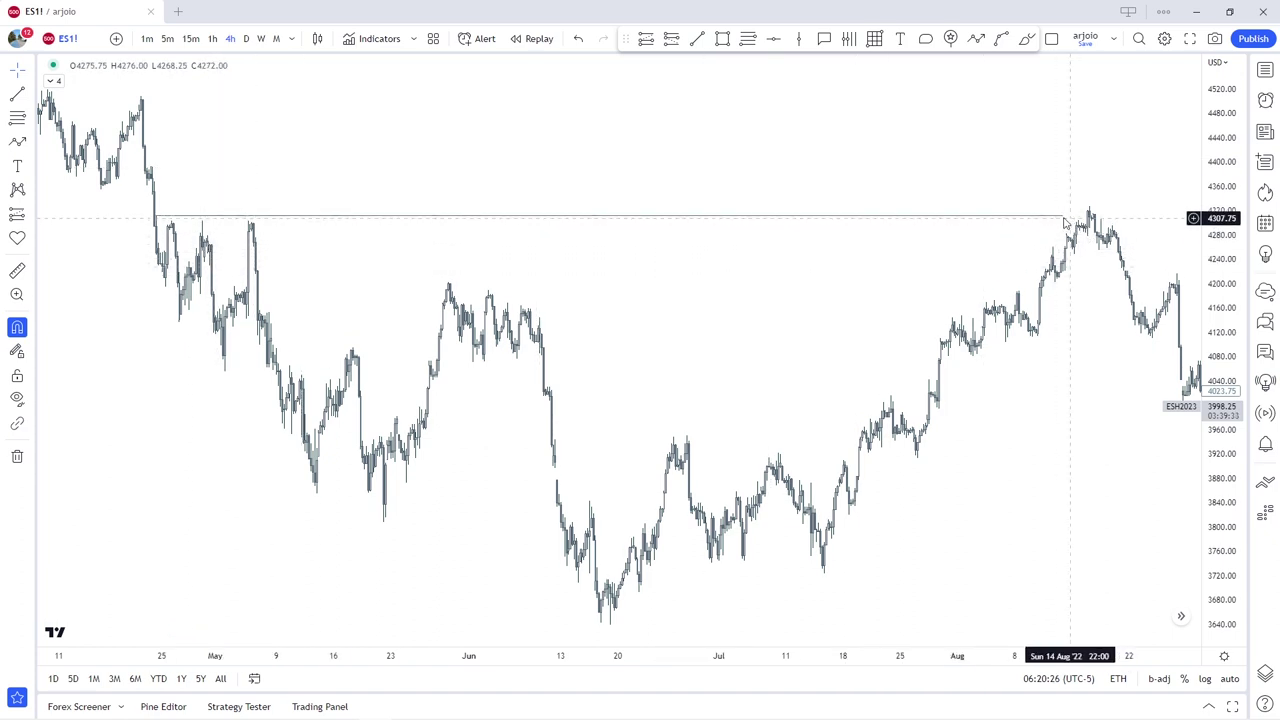
scroll(974, 426, "up", 5)
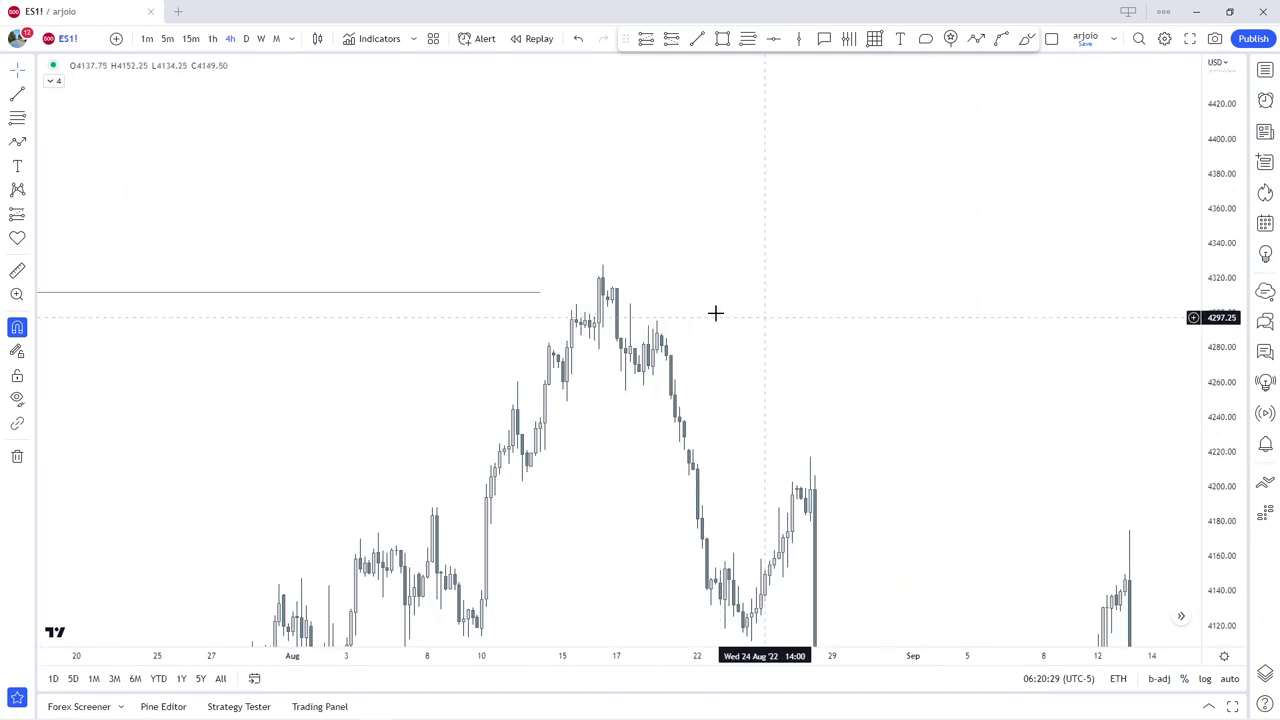
scroll(715, 313, "up", 3)
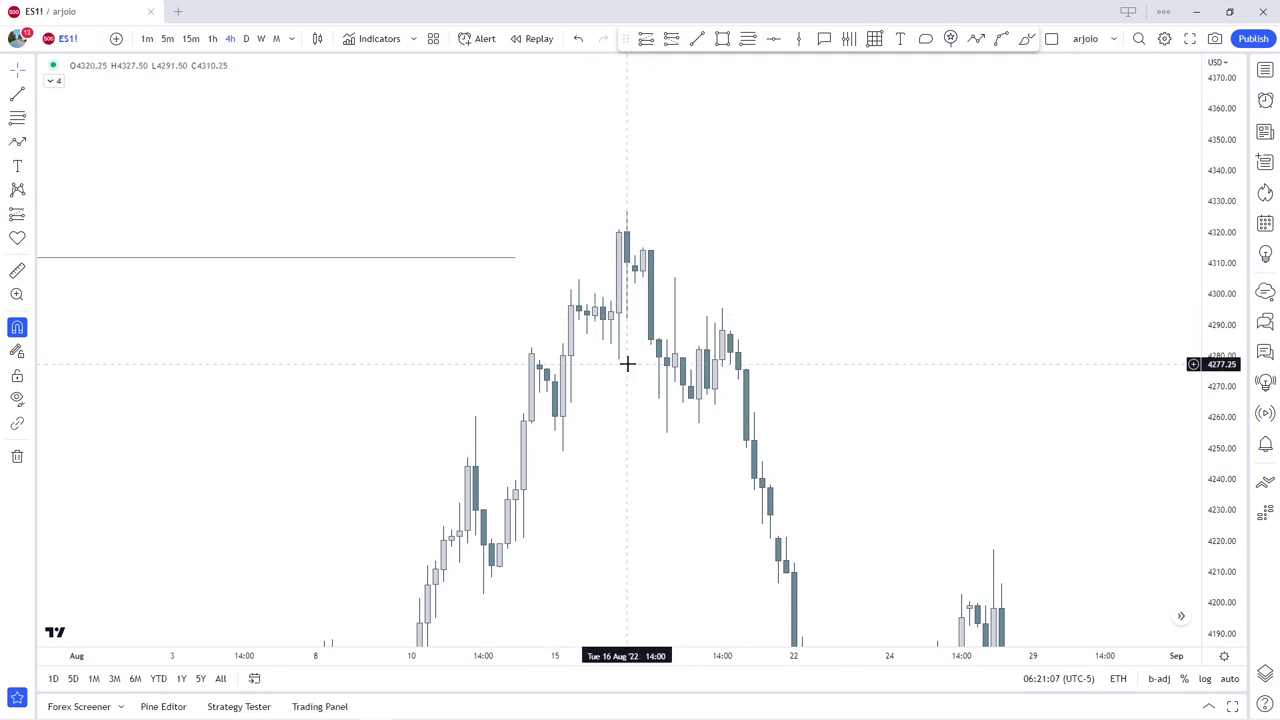
Step: Draw a short level line near 4290 from the 16 Aug candle across the 17 Aug candles
left_click(657, 383)
left_click(603, 327)
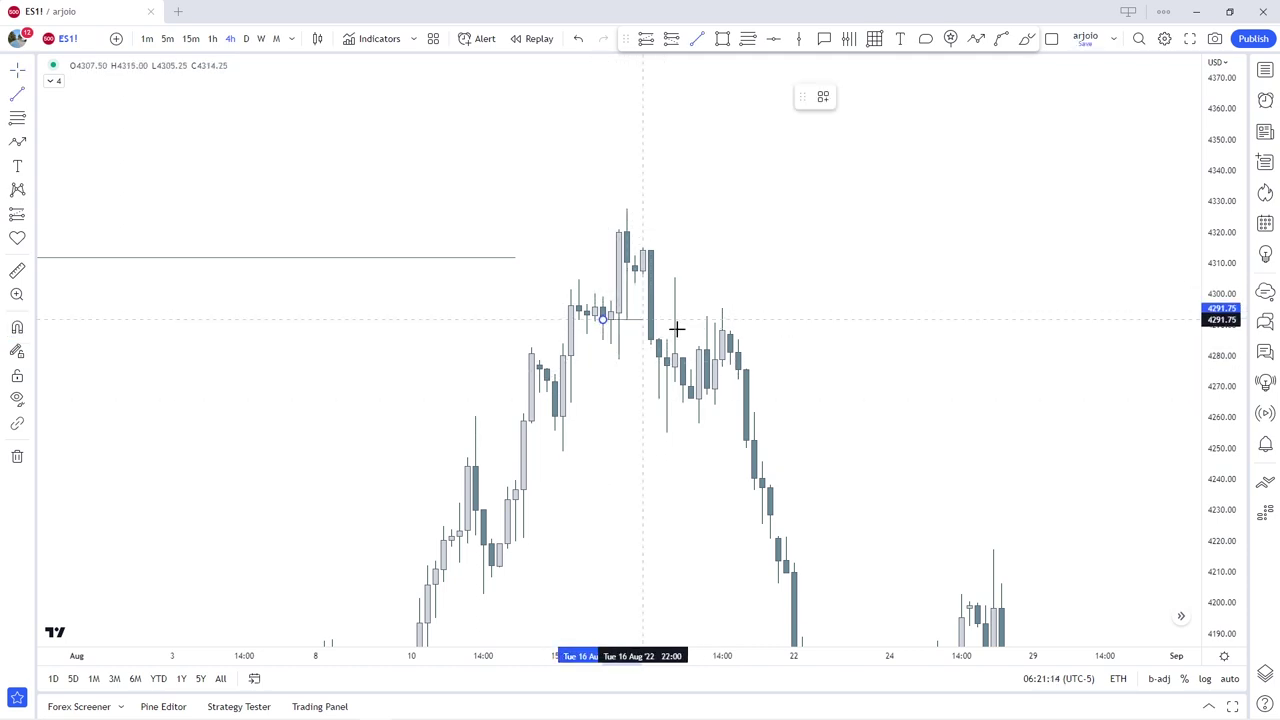
left_click(721, 325)
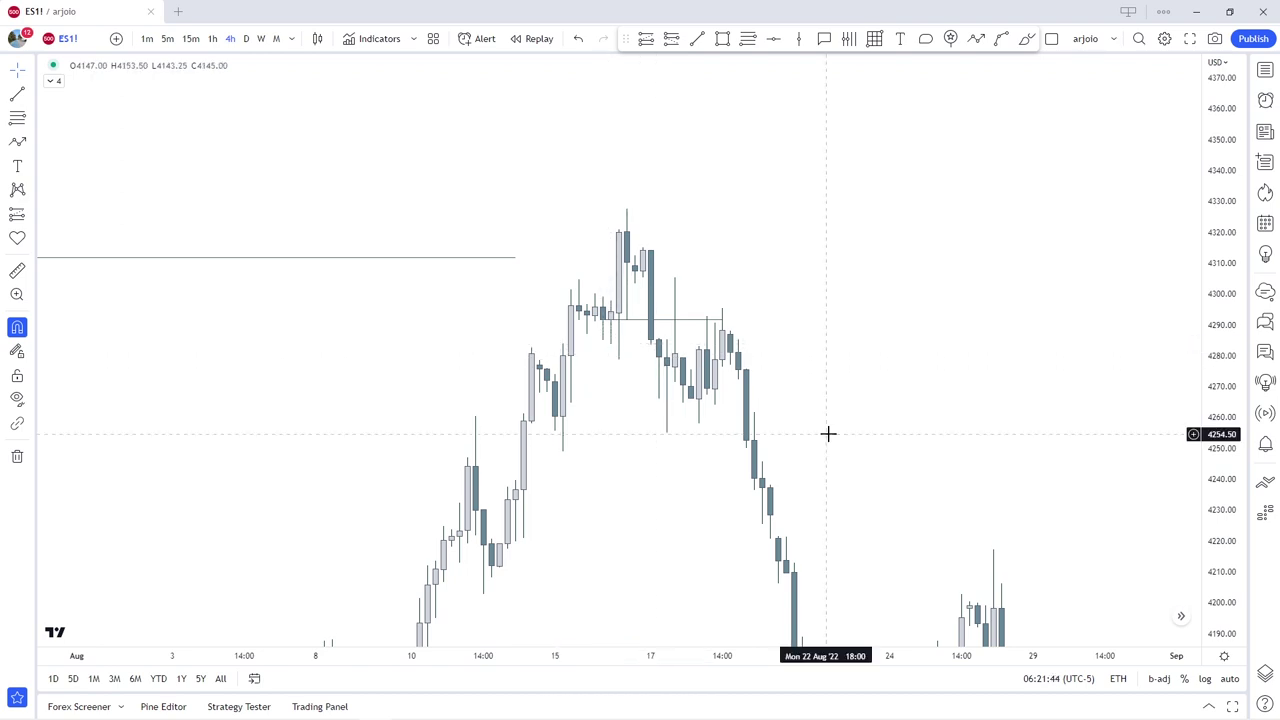
Step: Add a price range from the 16 Aug candle to about 19 Aug and extend the short line right
left_click(602, 307)
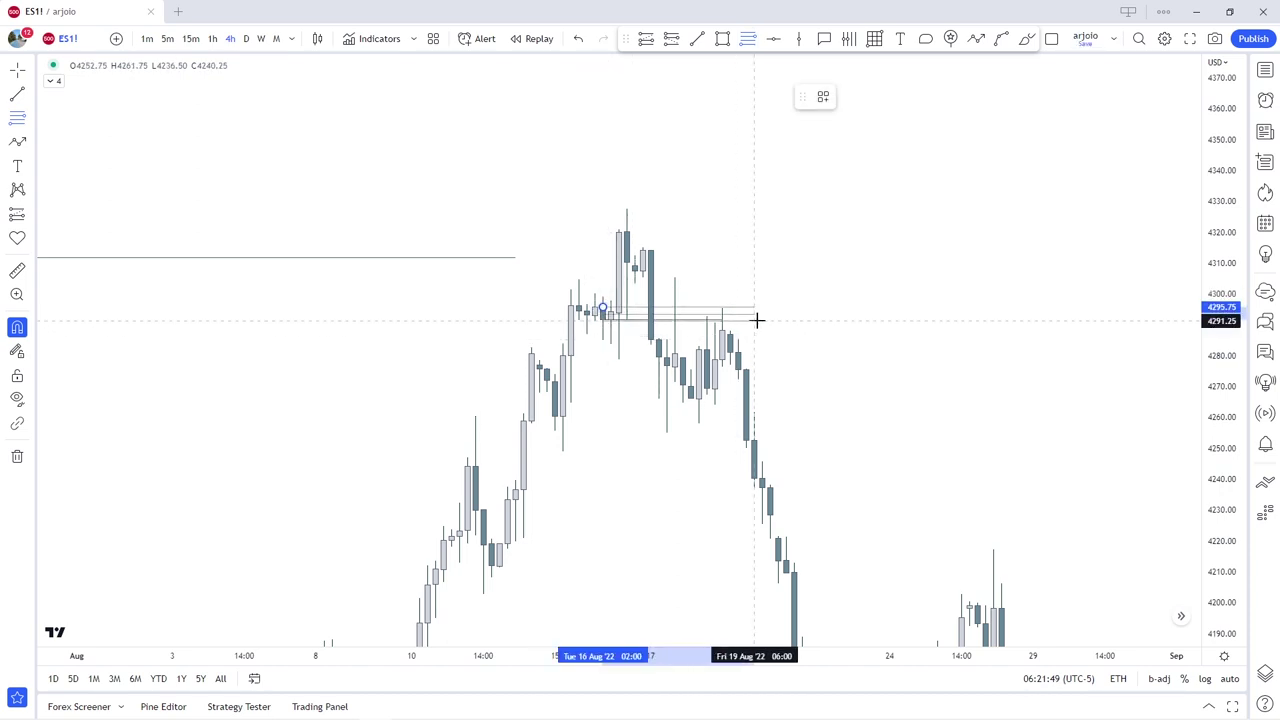
left_click(760, 318)
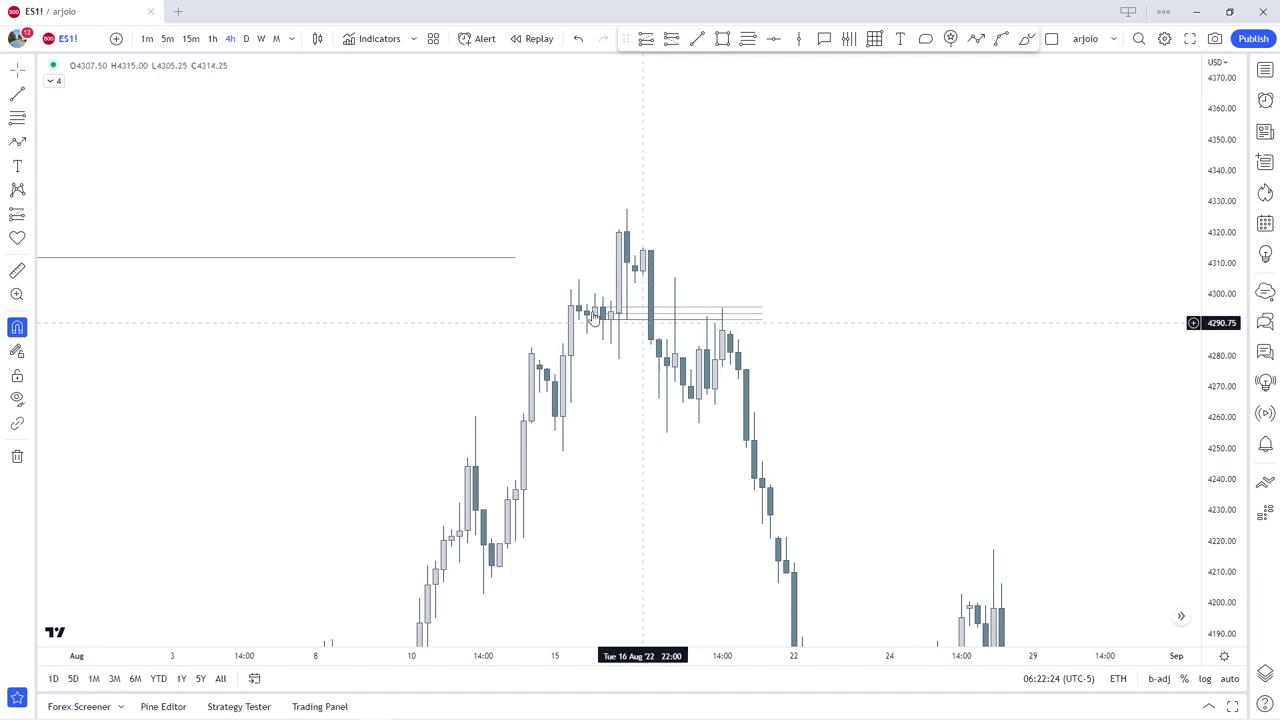
left_click_drag(515, 257, 578, 269)
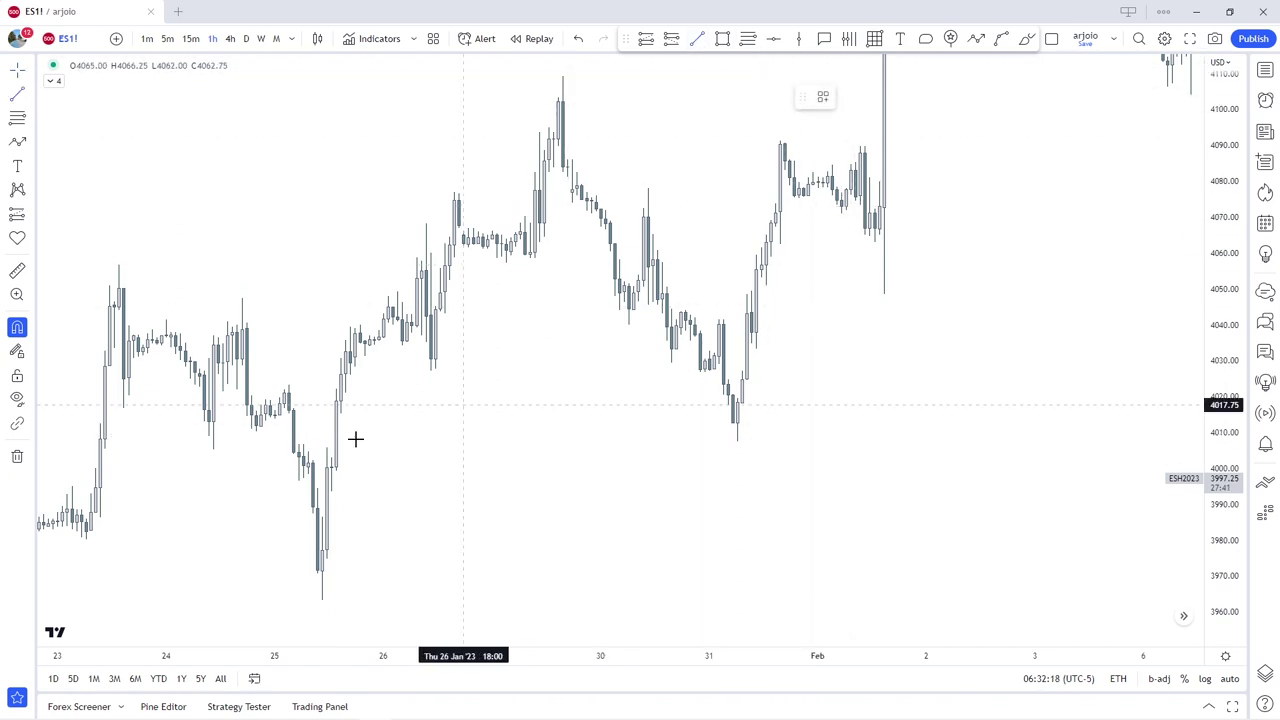
Step: Draw a 4015 level line from 25 Jan to 31 Jan, then a short 4027 line at the 30 Jan lows
left_click(287, 423)
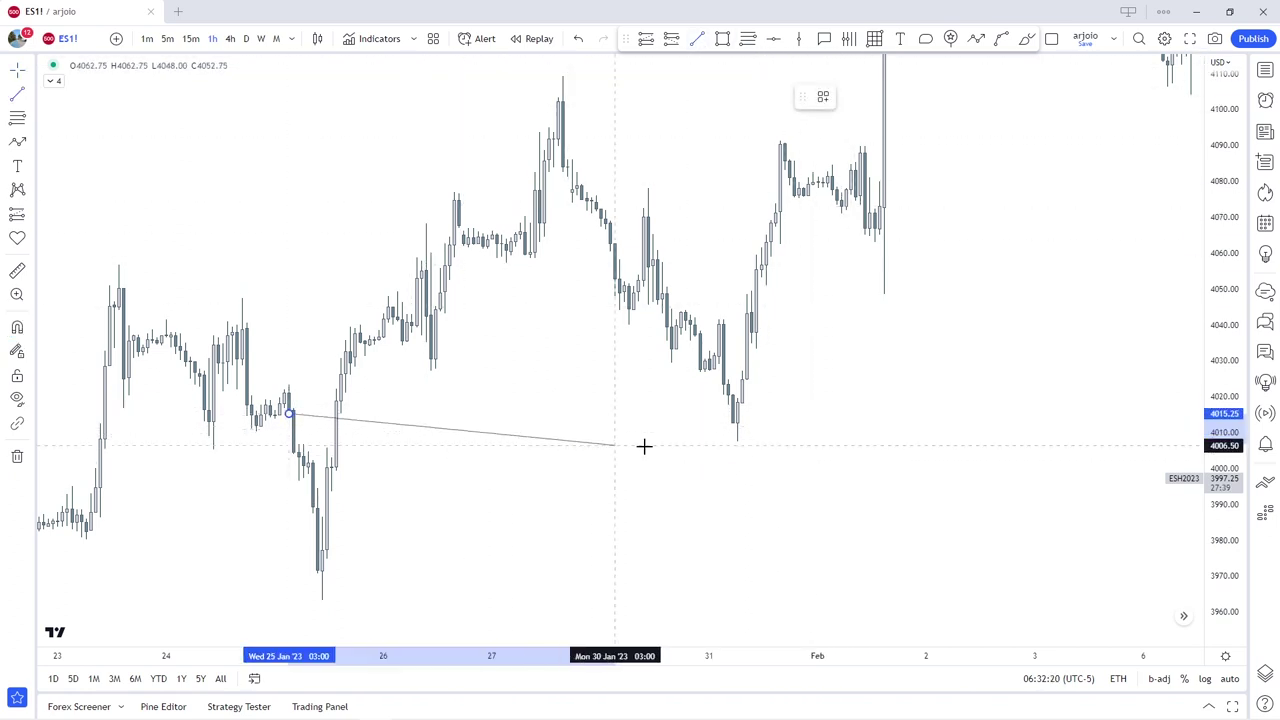
left_click(725, 429)
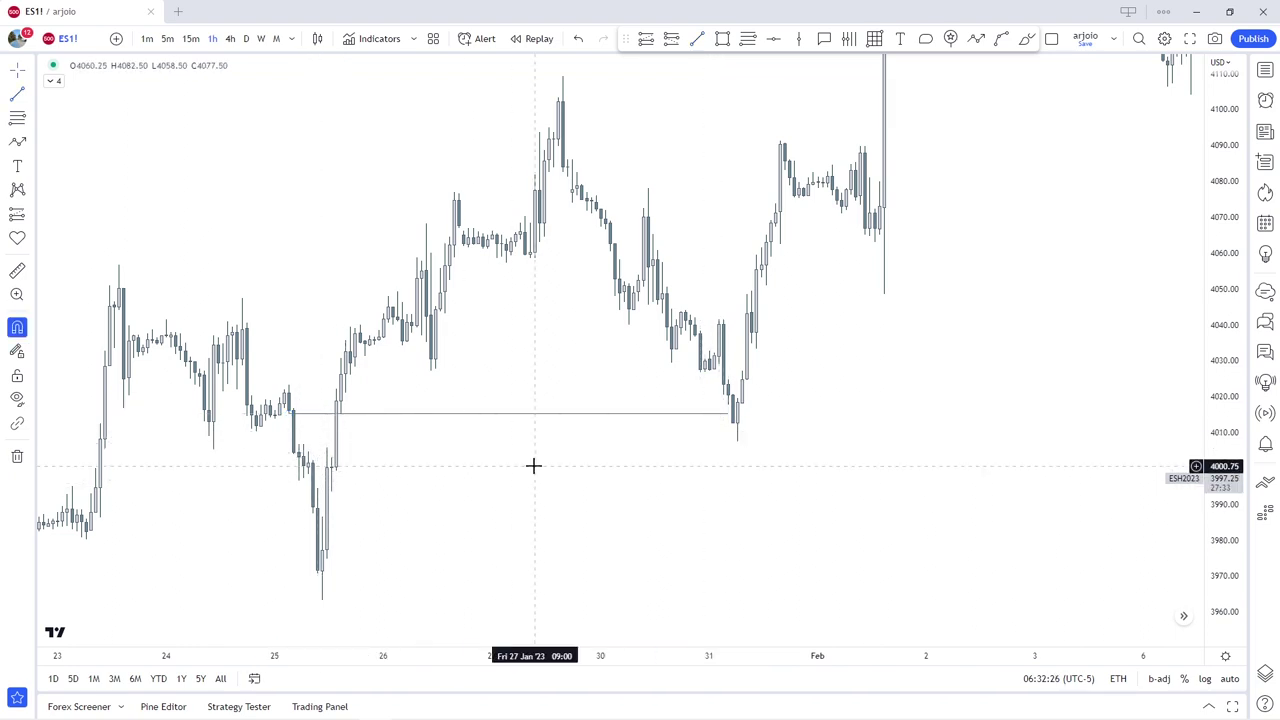
left_click_drag(531, 463, 657, 520)
scroll(755, 500, "up", 2)
scroll(755, 500, "up", 2)
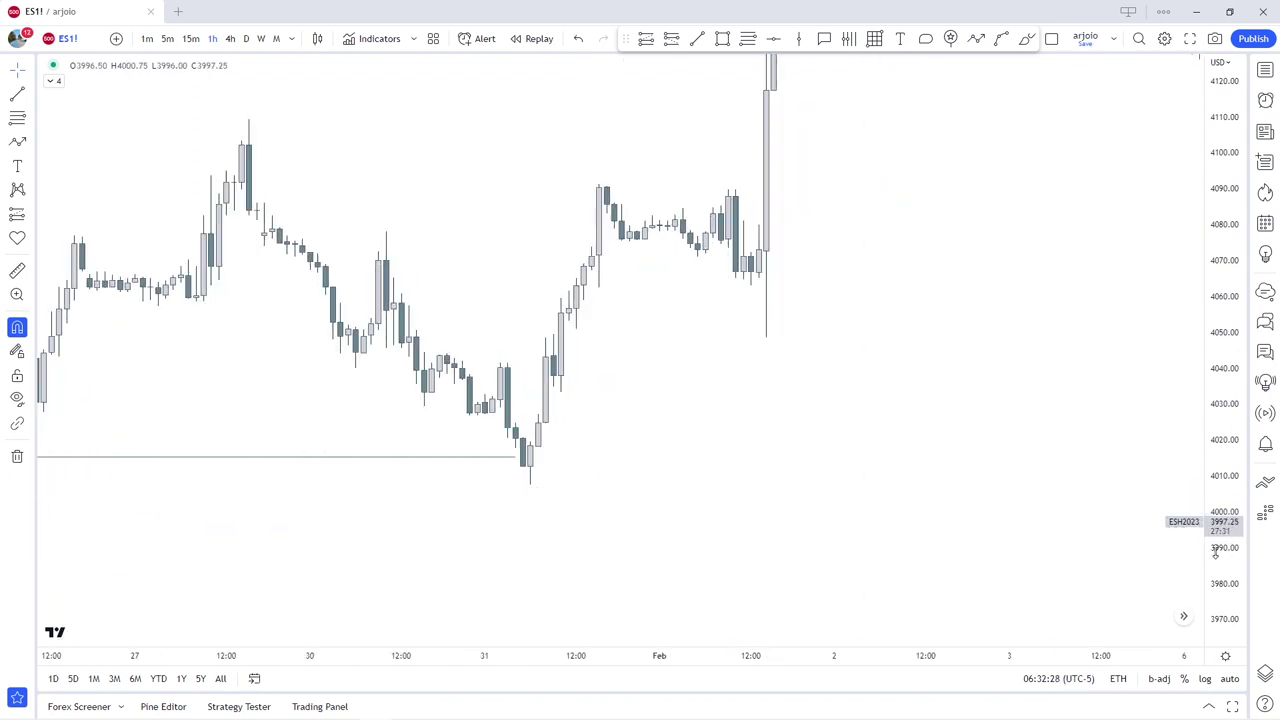
left_click_drag(1225, 500, 1225, 440)
left_click_drag(766, 466, 791, 445)
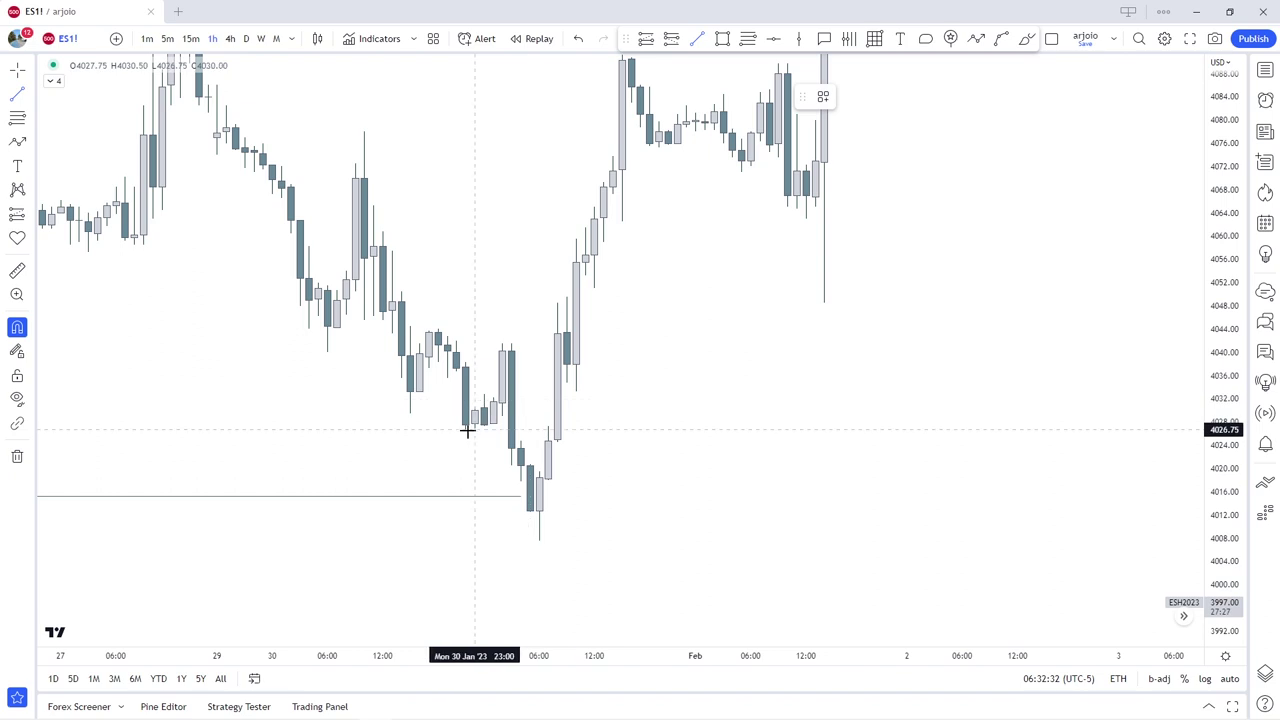
left_click(500, 440)
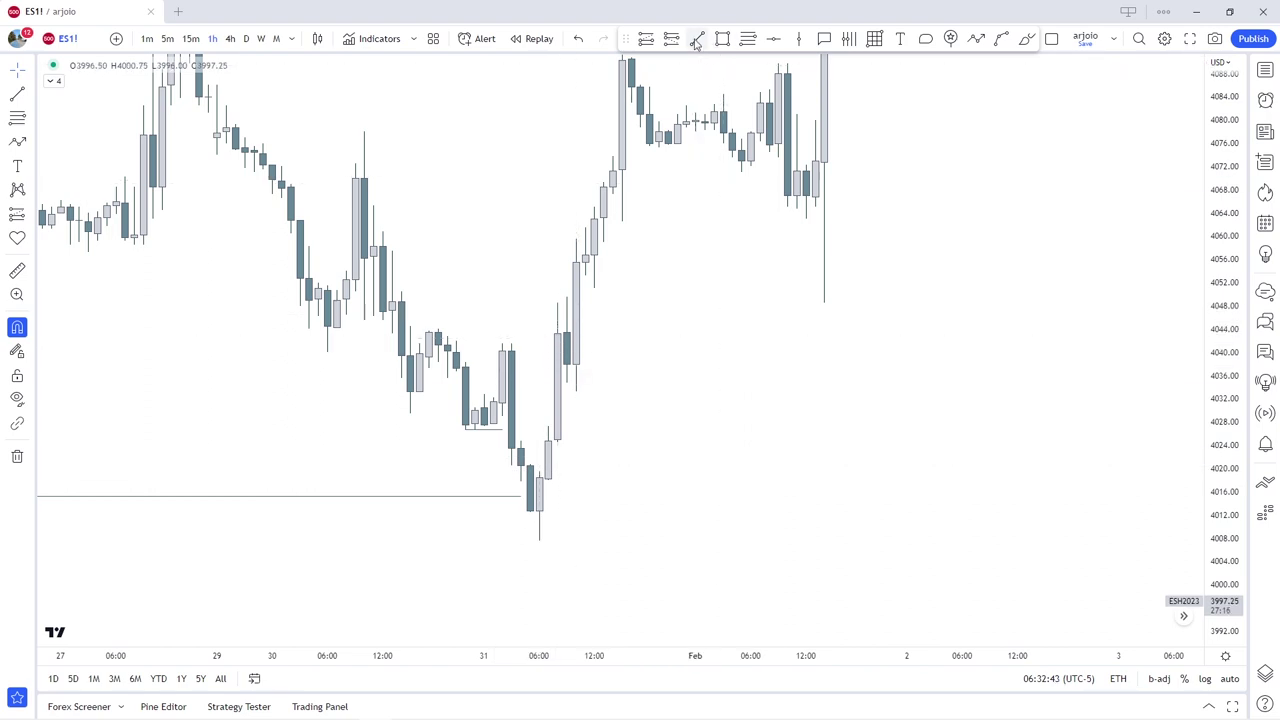
Step: Draw a short 4041.50 line and a 4027.75–4040.25 price range over the early 31 Jan candles
left_click_drag(512, 342, 549, 343)
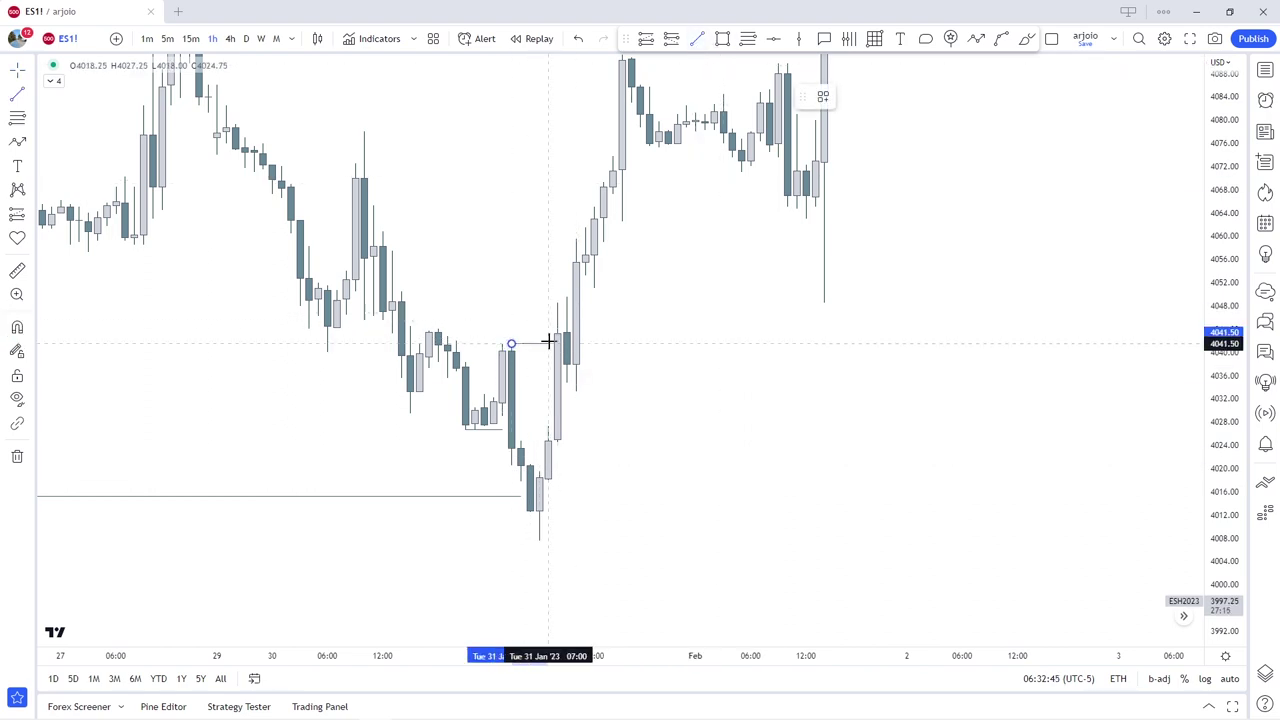
left_click(563, 434)
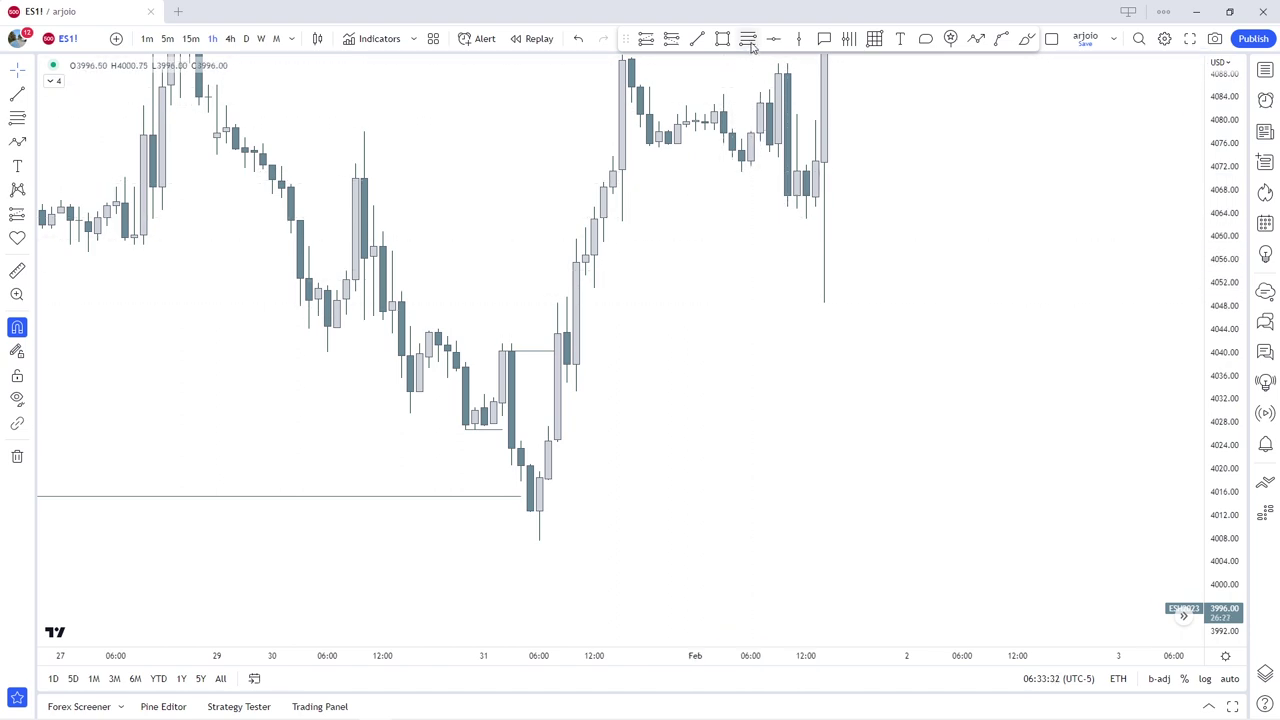
left_click(504, 354)
mouse_move(509, 358)
left_mouse_down()
mouse_move(566, 370)
mouse_move(510, 360)
left_mouse_up()
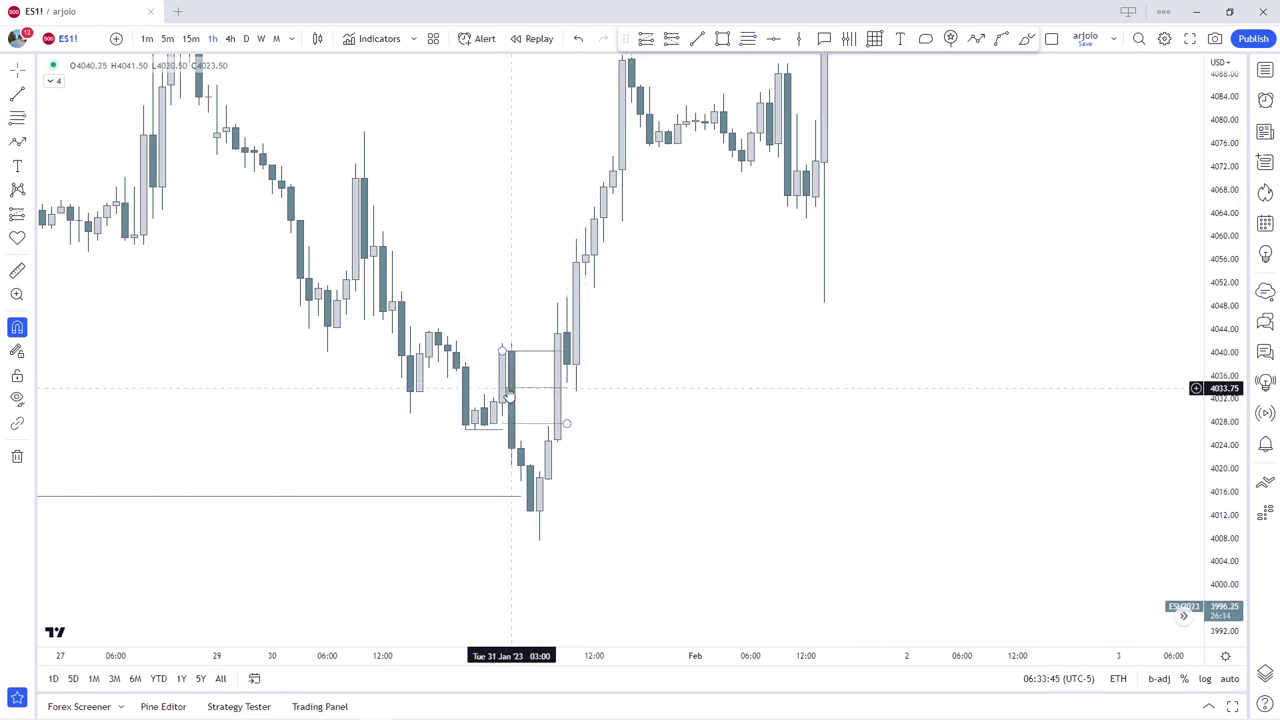